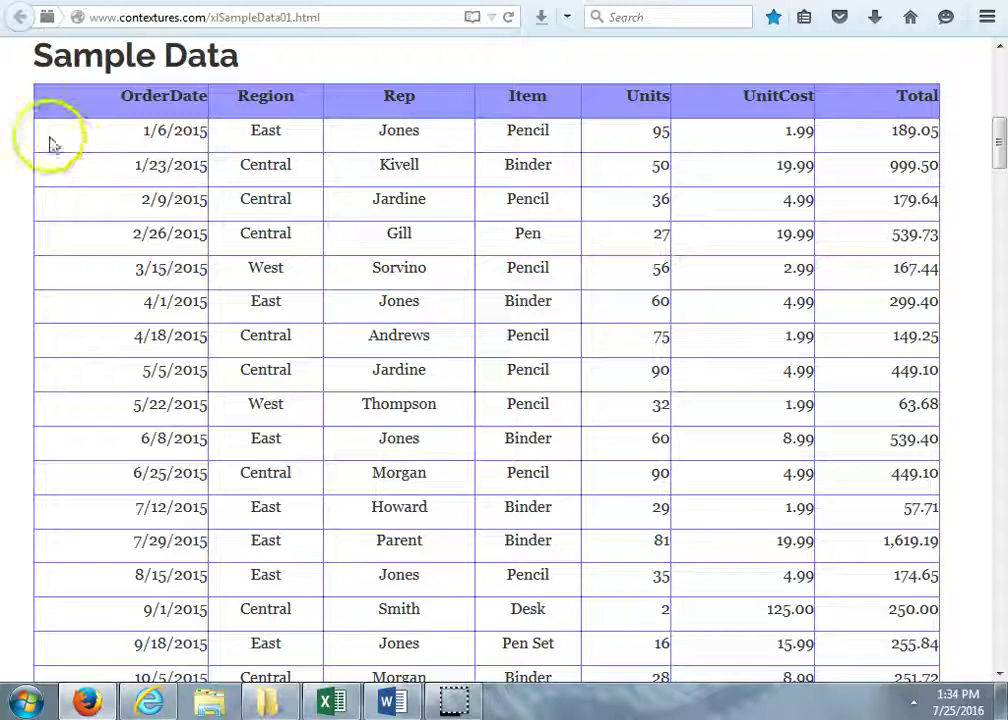
Copy the whole Sample Data table, from the header row through the 12/21/2016 row, and switch to Excel
mouse_move(100, 100)
mouse_down()
mouse_move(358, 173)
mouse_move(533, 402)
mouse_move(700, 670)
mouse_move(754, 668)
mouse_move(822, 625)
mouse_move(950, 628)
mouse_move(896, 607)
mouse_up()
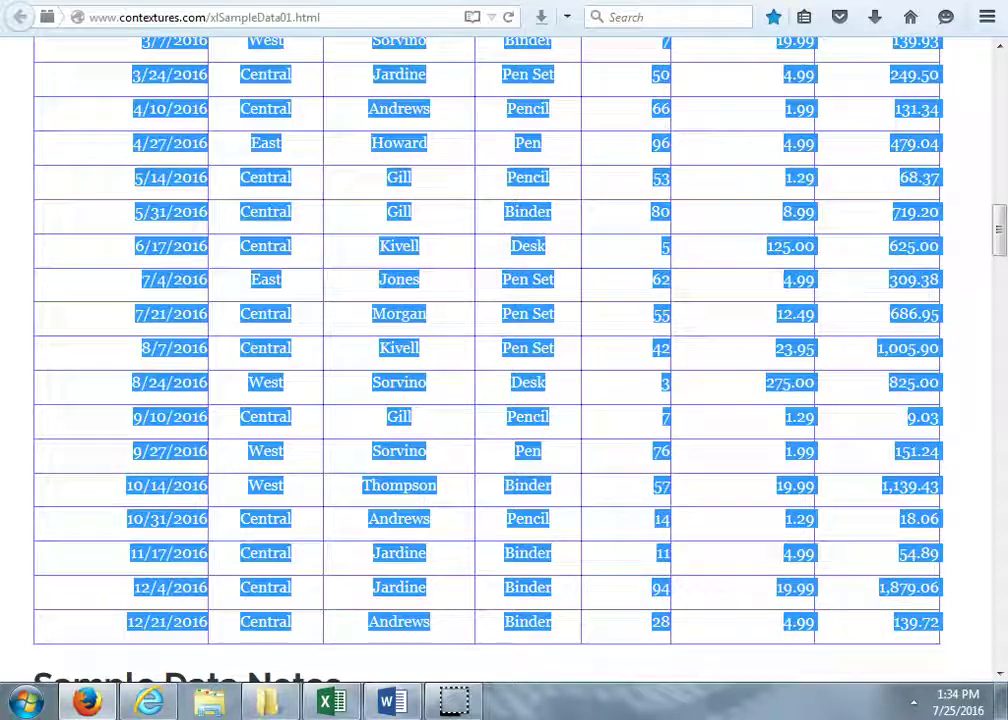
click(344, 704)
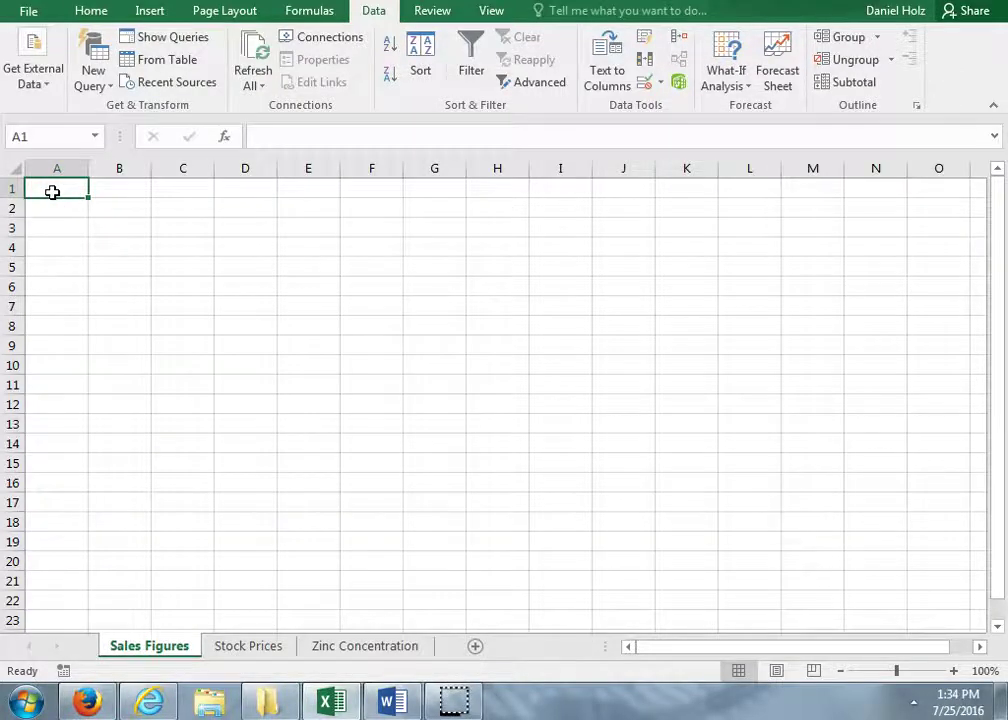
Try pasting the copied table with its source formatting into cell A1 of the Sales Figures sheet, and undo the paste
key(ctrl+v)
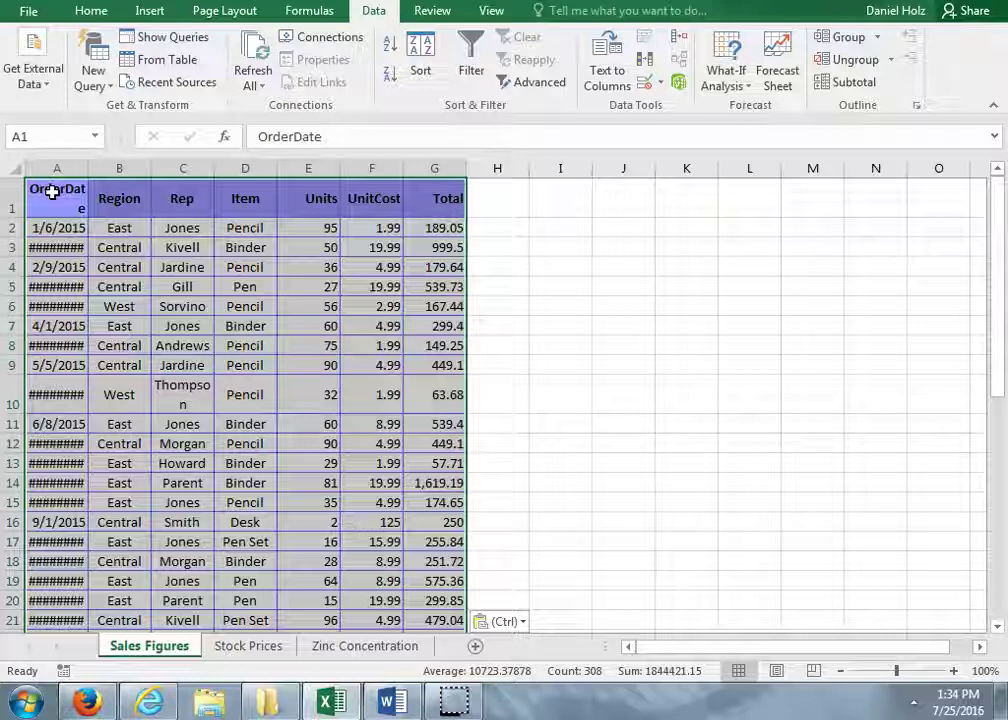
click(580, 308)
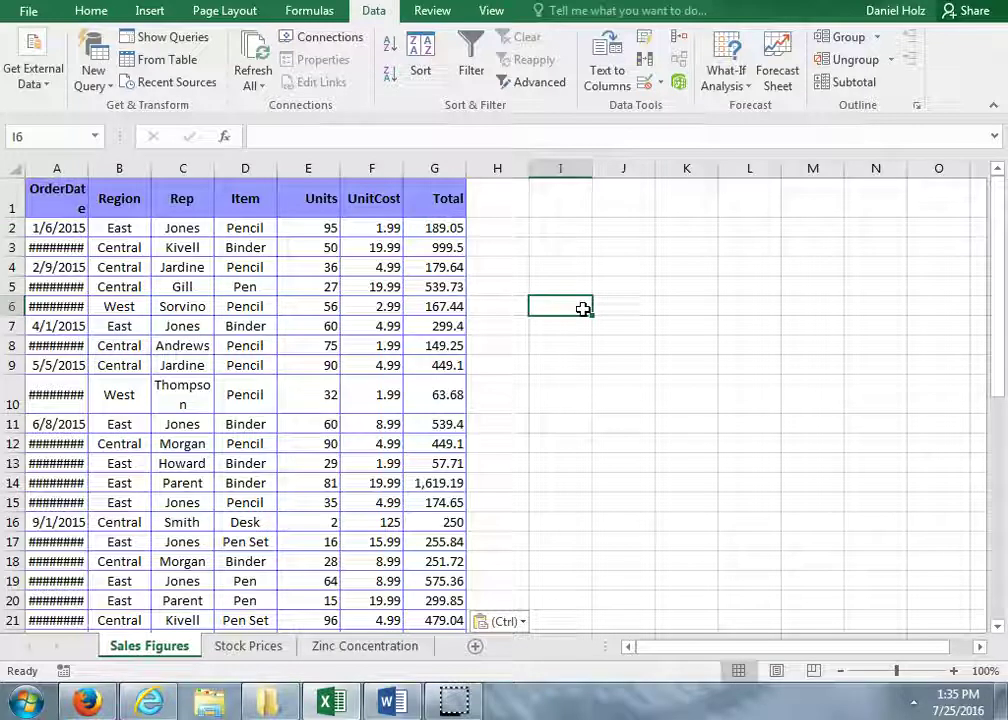
key(ctrl+z)
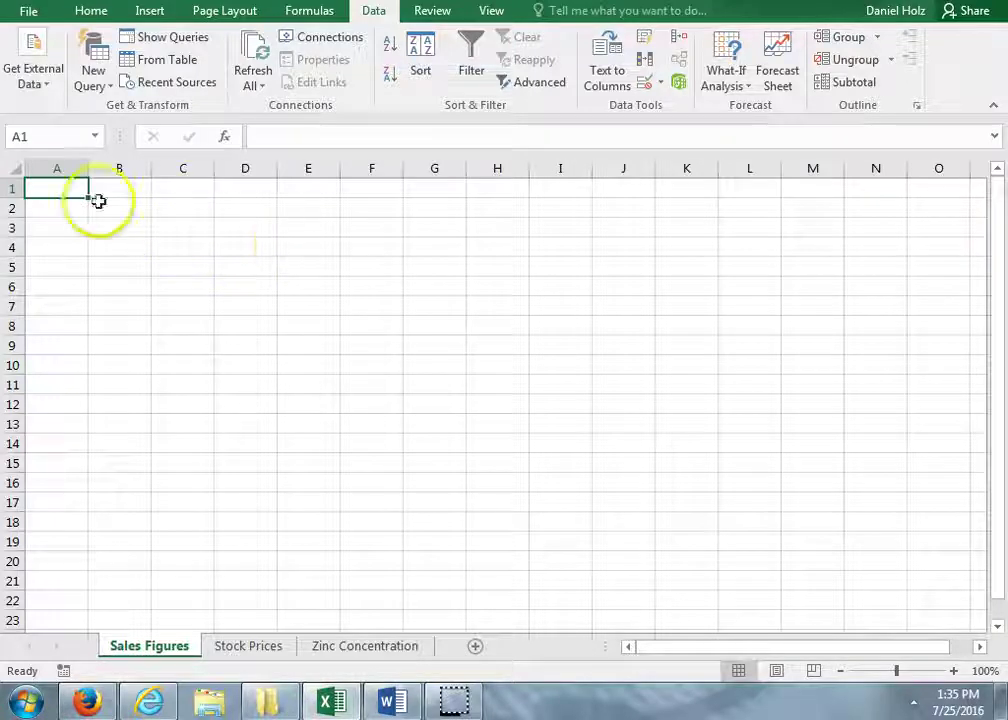
Paste the copied table into cell A1 of the Sales Figures sheet using destination formatting, and auto-fit the width of column A
right_click(58, 186)
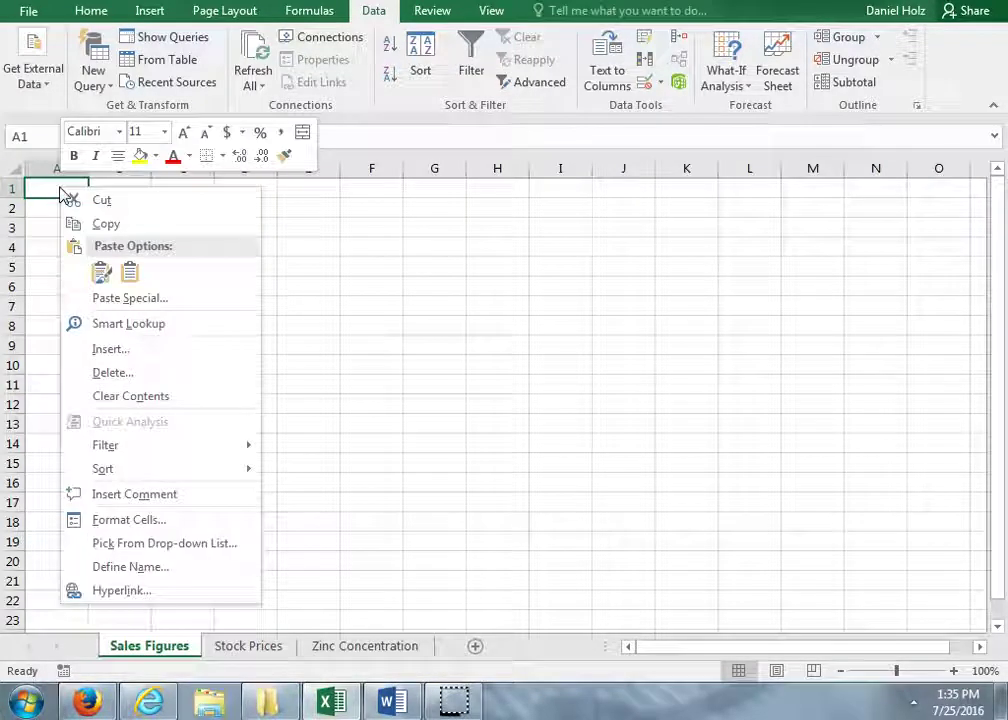
click(133, 272)
click(137, 273)
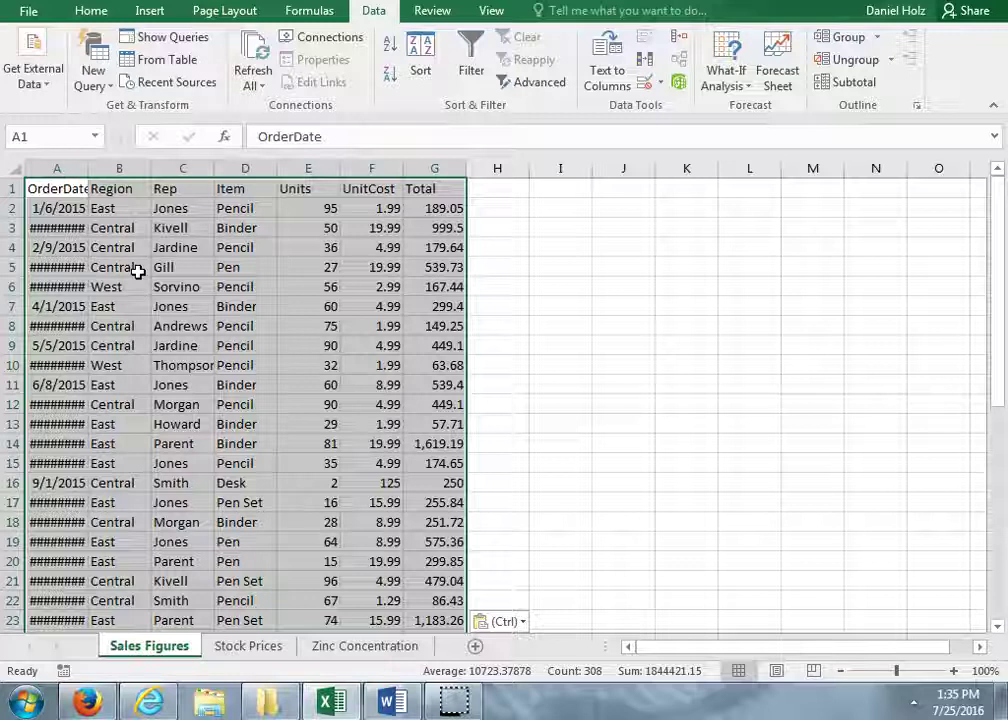
double_click(87, 168)
click(517, 313)
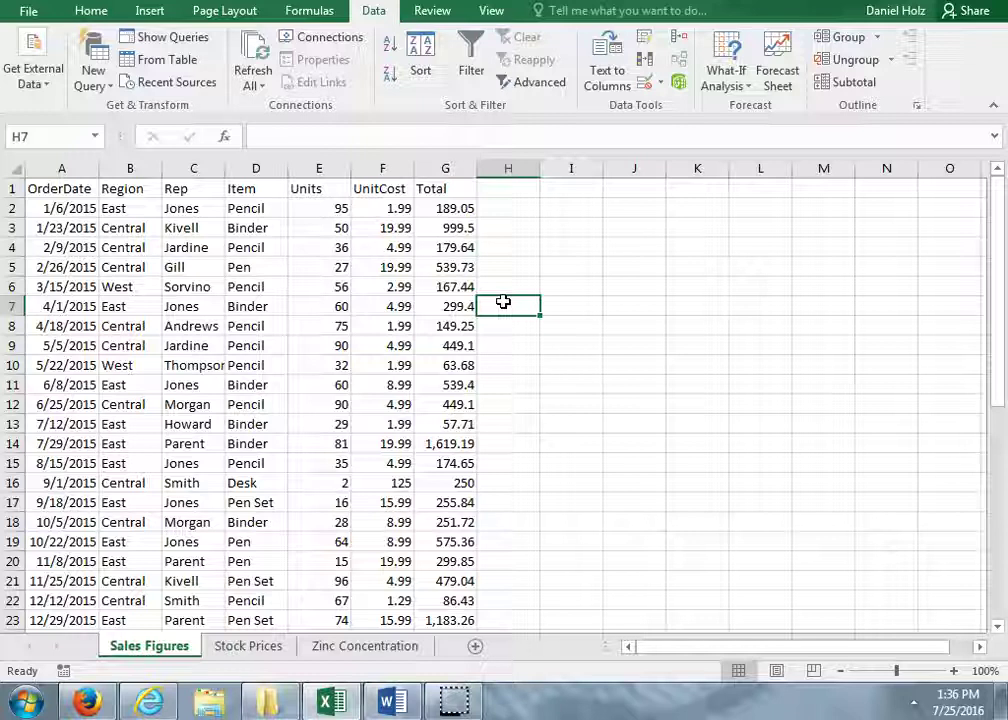
Switch to Firefox and open the raw data of the Stock Prices case on the UCLA Statistics Case Studies page
click(88, 702)
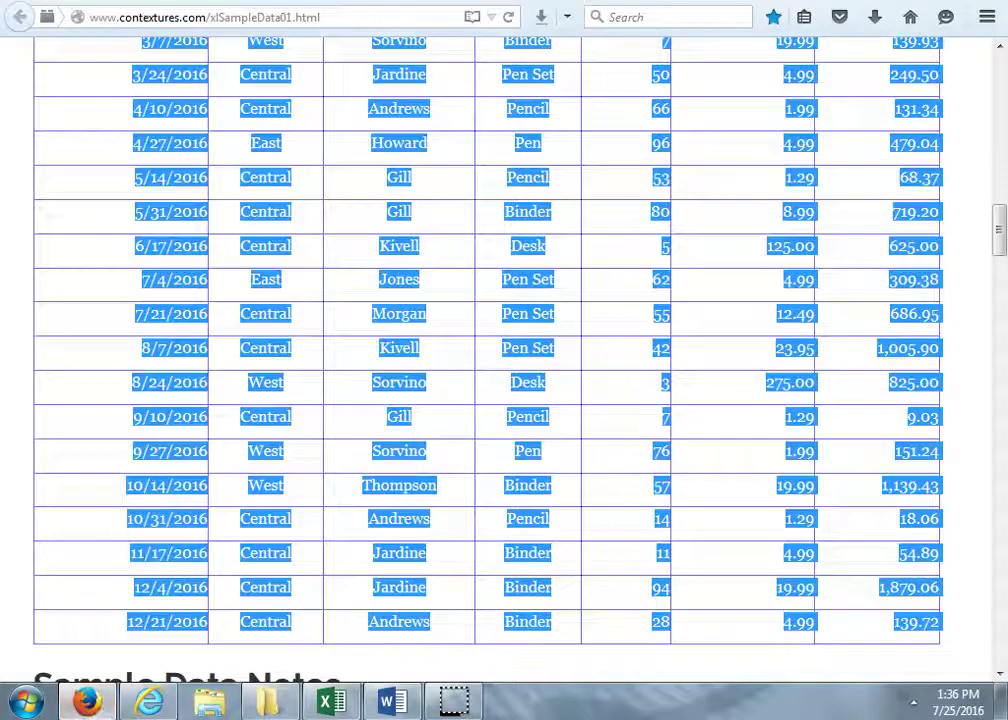
key(ctrl+Tab)
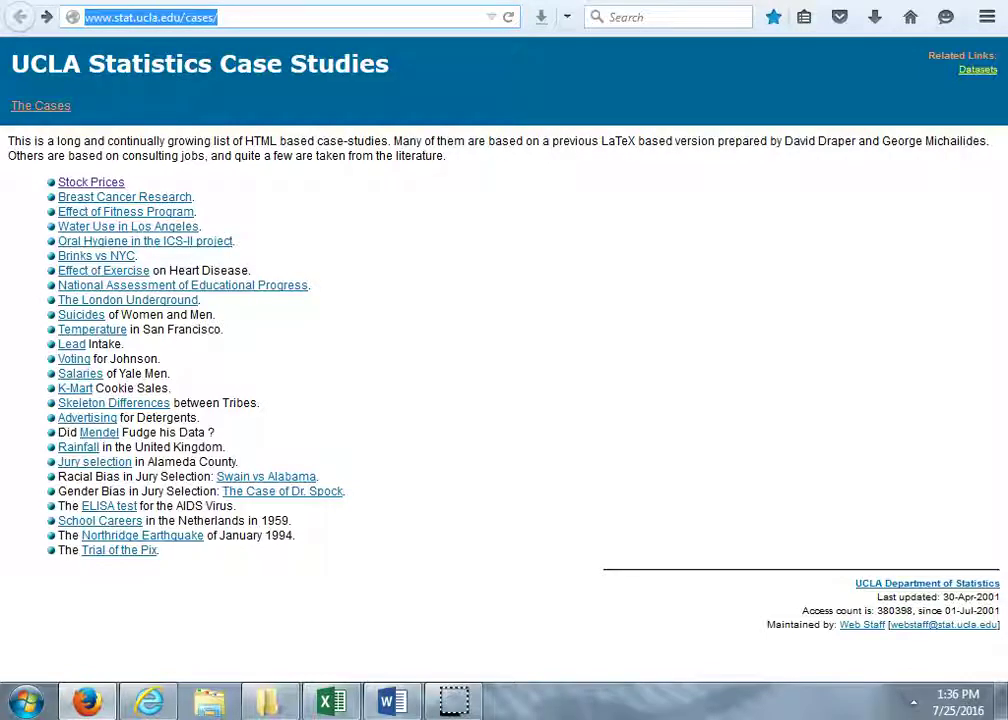
click(88, 185)
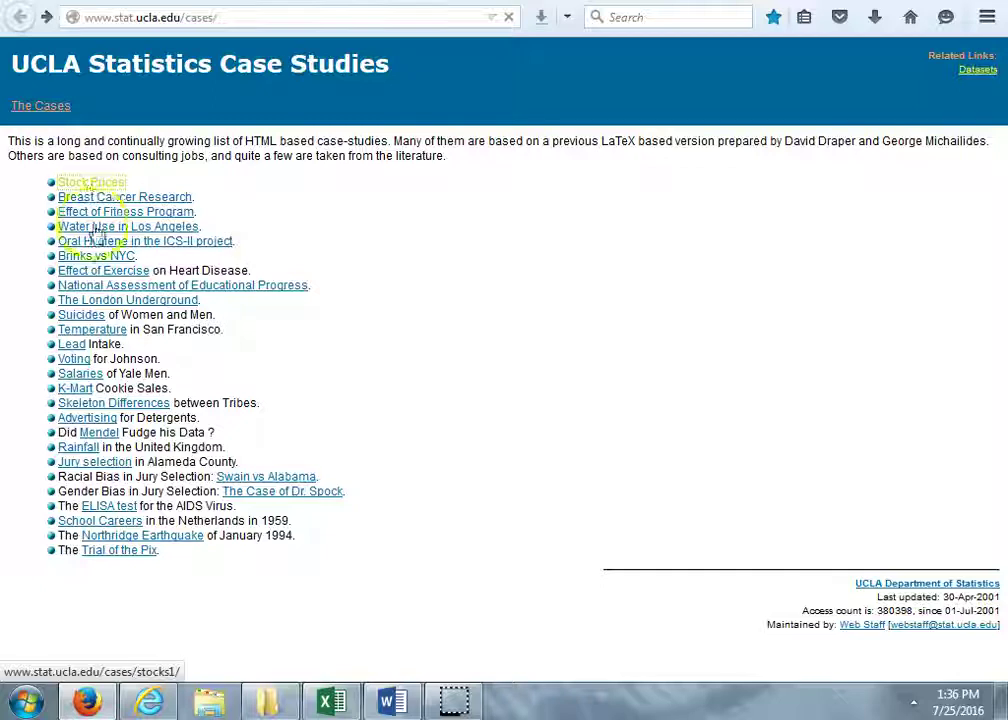
click(102, 183)
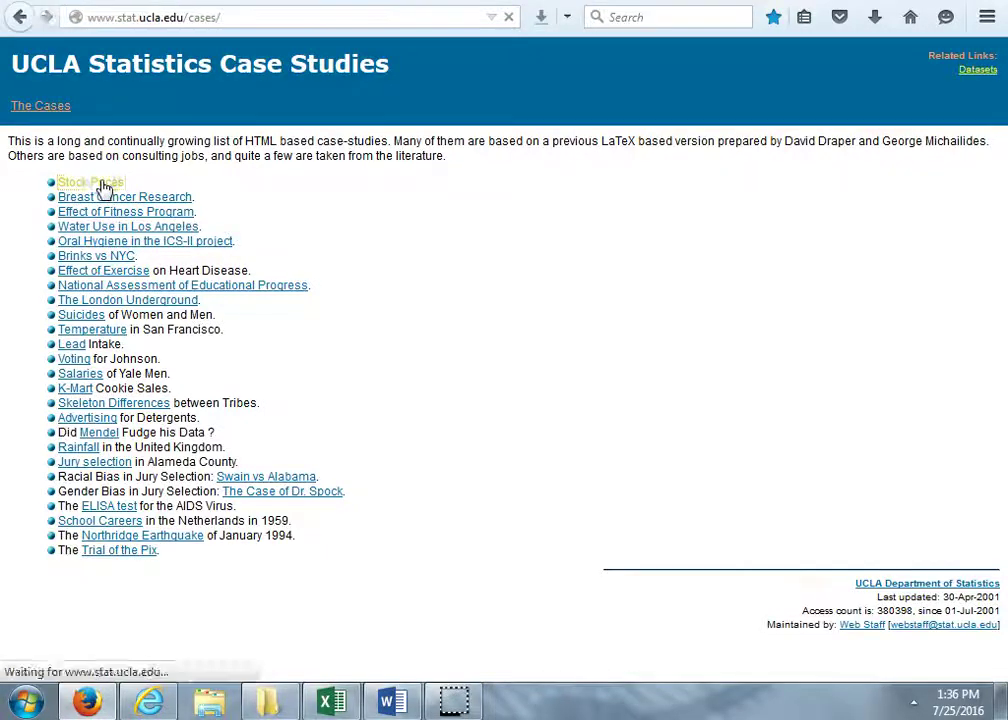
click(38, 261)
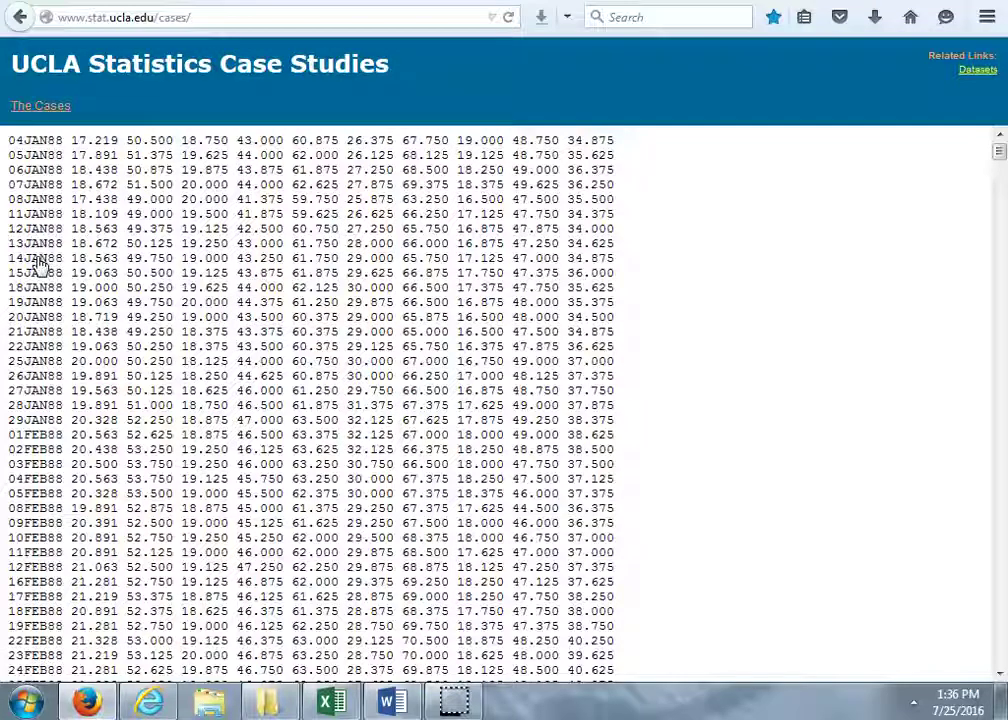
Copy all the stock price data and paste it into cell A1 of the Stock Prices sheet in Excel
click(32, 244)
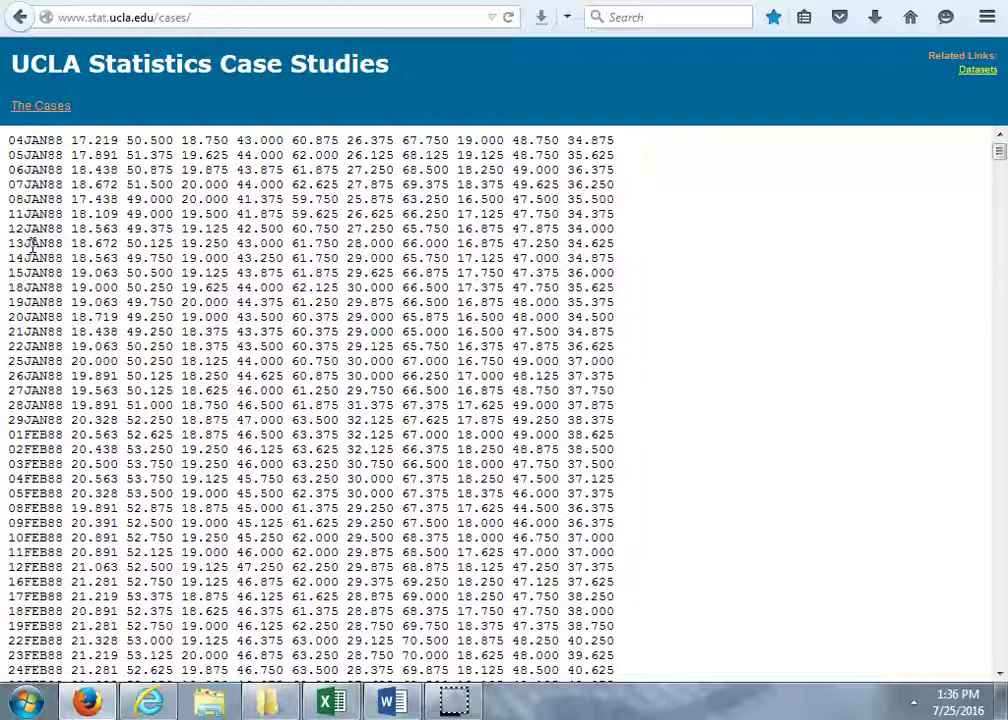
key(ctrl+a)
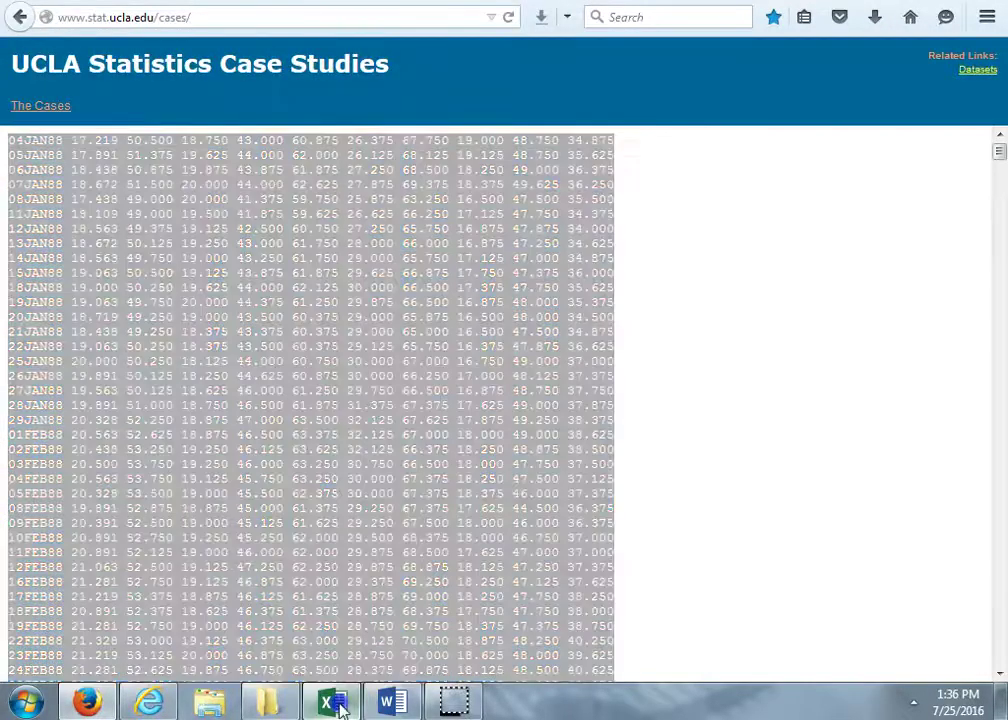
click(331, 703)
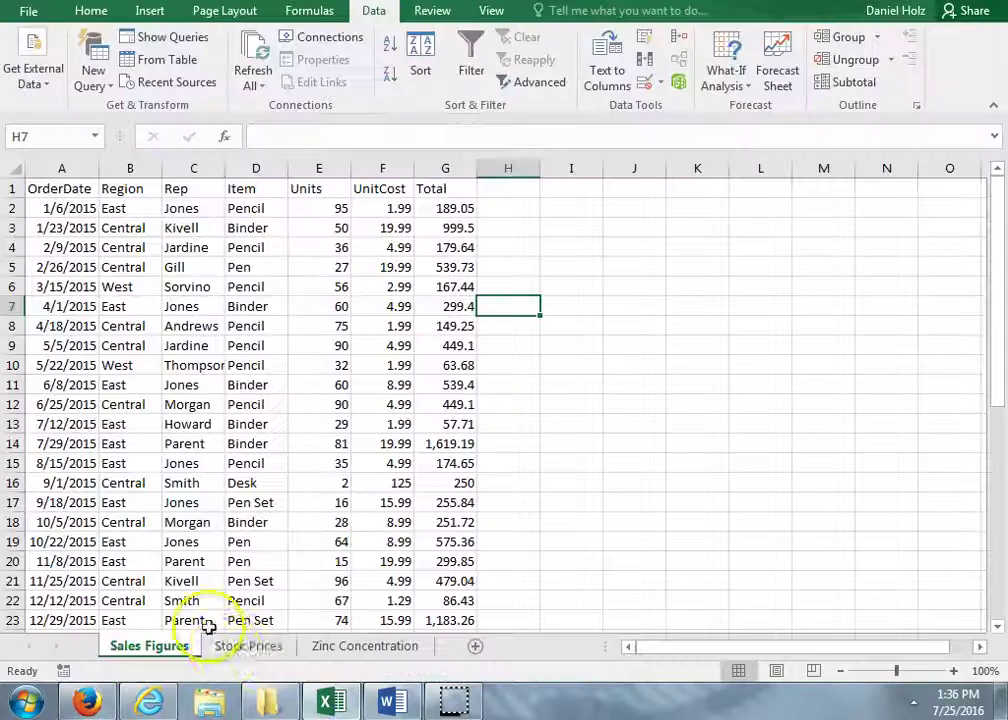
click(230, 650)
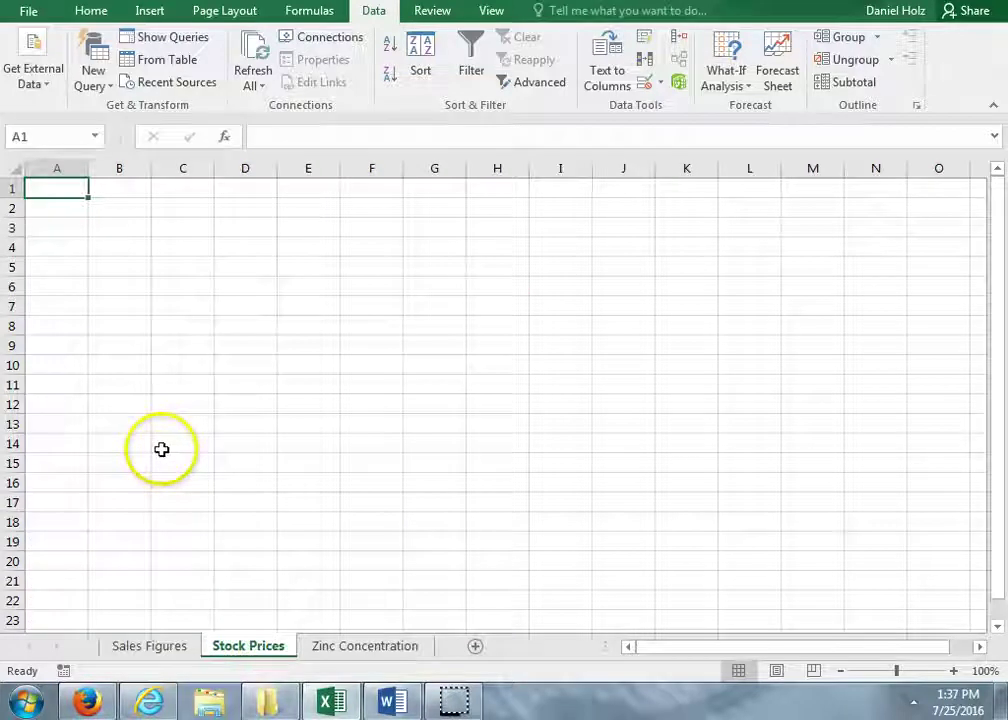
right_click(56, 188)
click(98, 273)
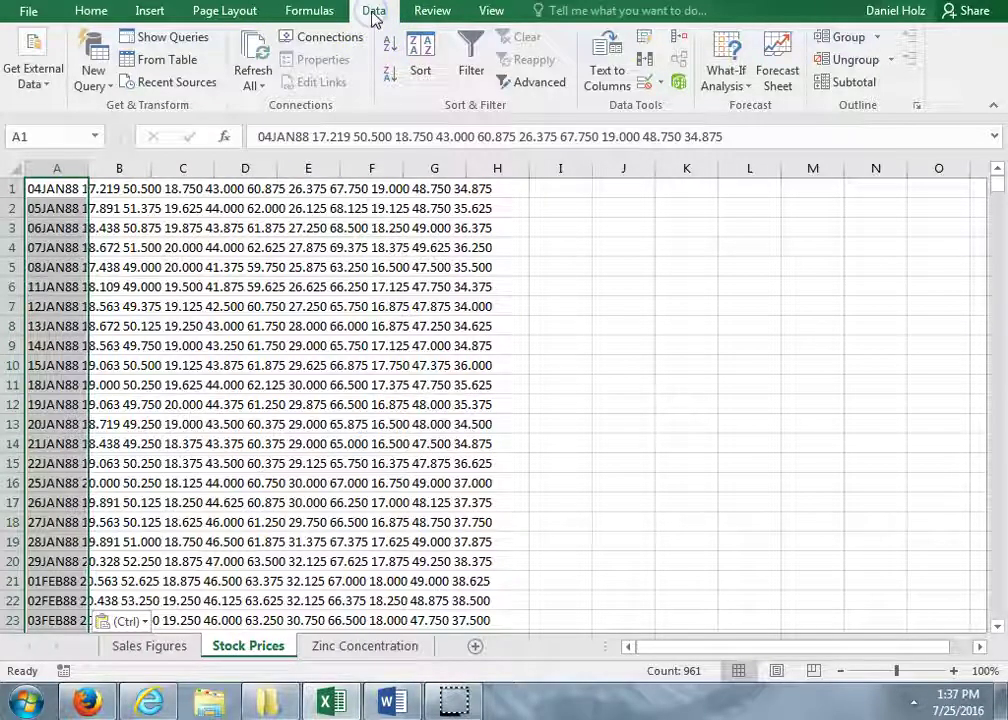
Split the pasted stock data in column A into separate columns with Text to Columns, using Fixed width, General format and destination $A$1
click(605, 73)
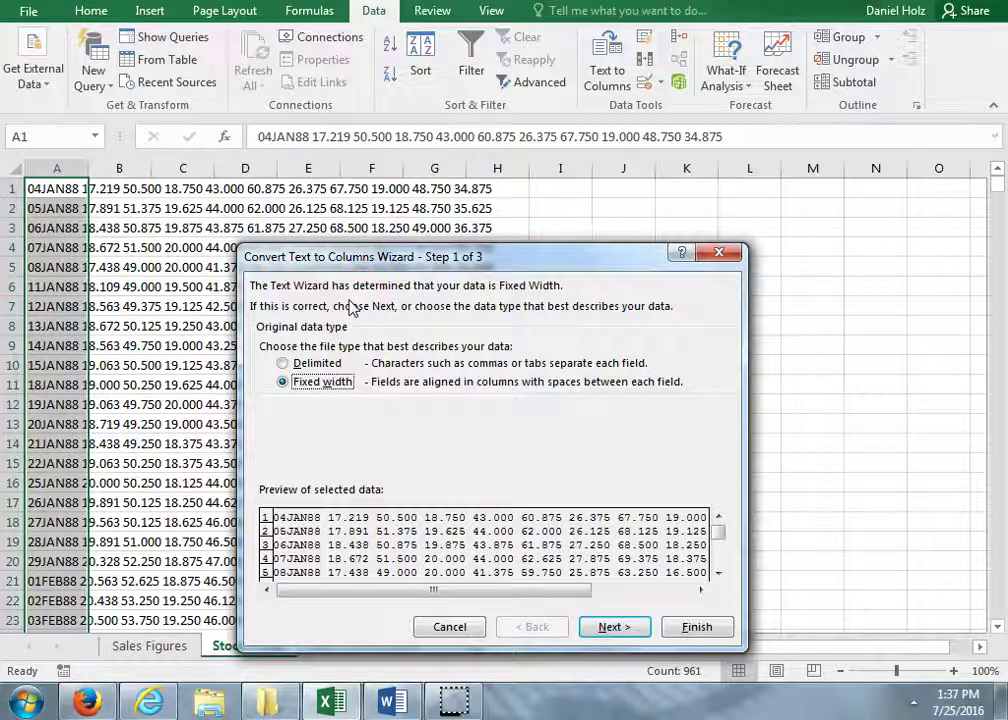
click(630, 630)
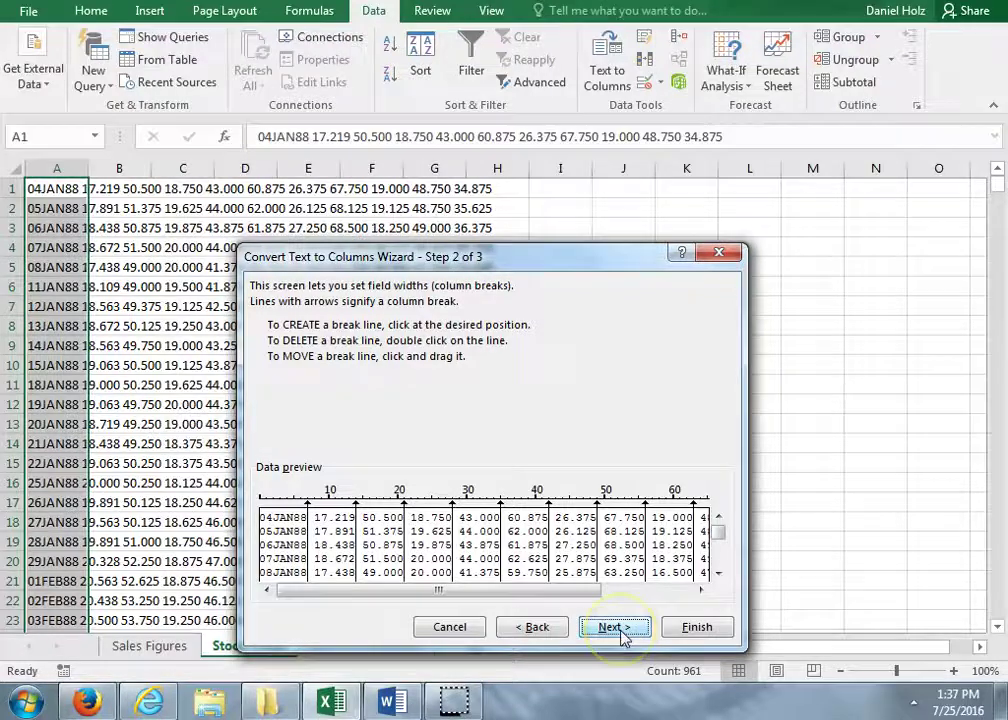
click(622, 630)
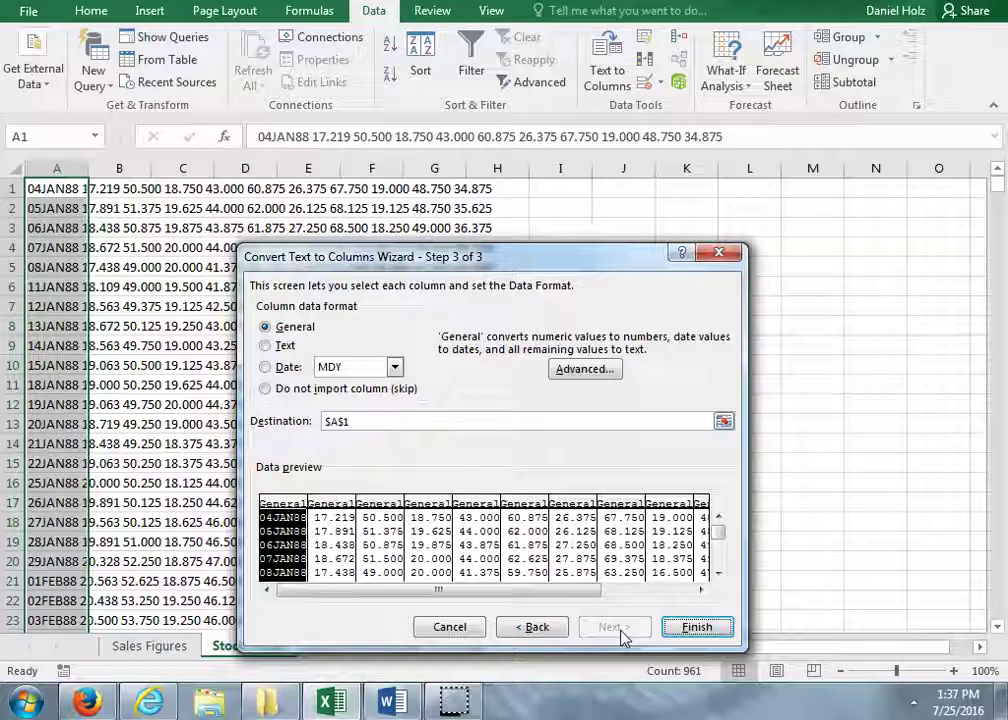
click(695, 628)
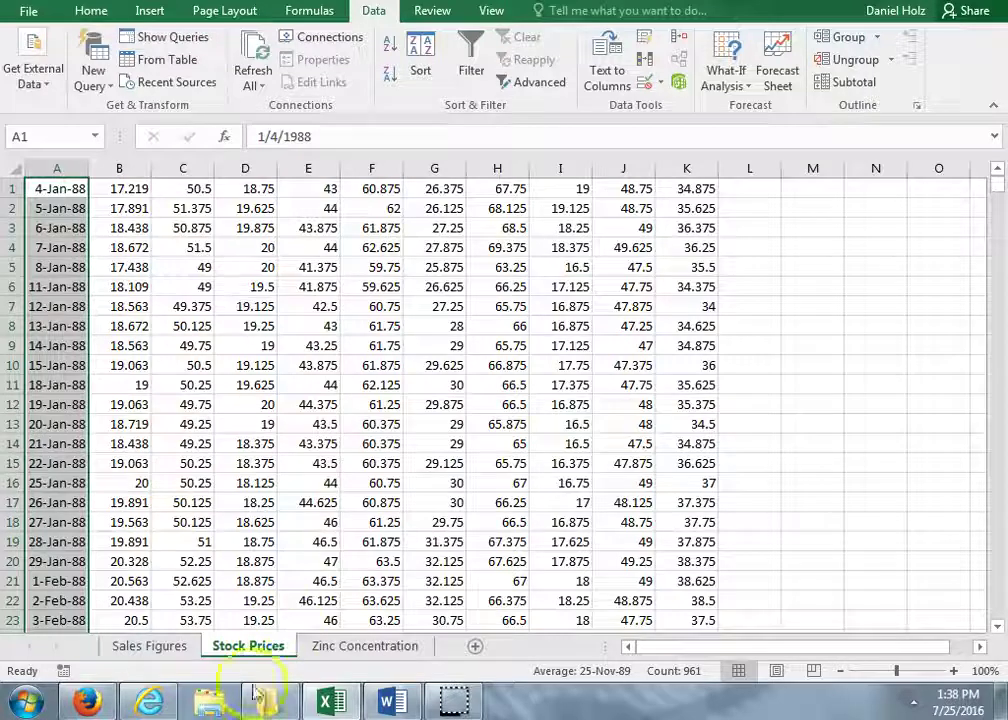
Switch to Firefox and copy the bottom water and surface water zinc concentration rows from the STAT 500 page's Drinking Water example
click(88, 703)
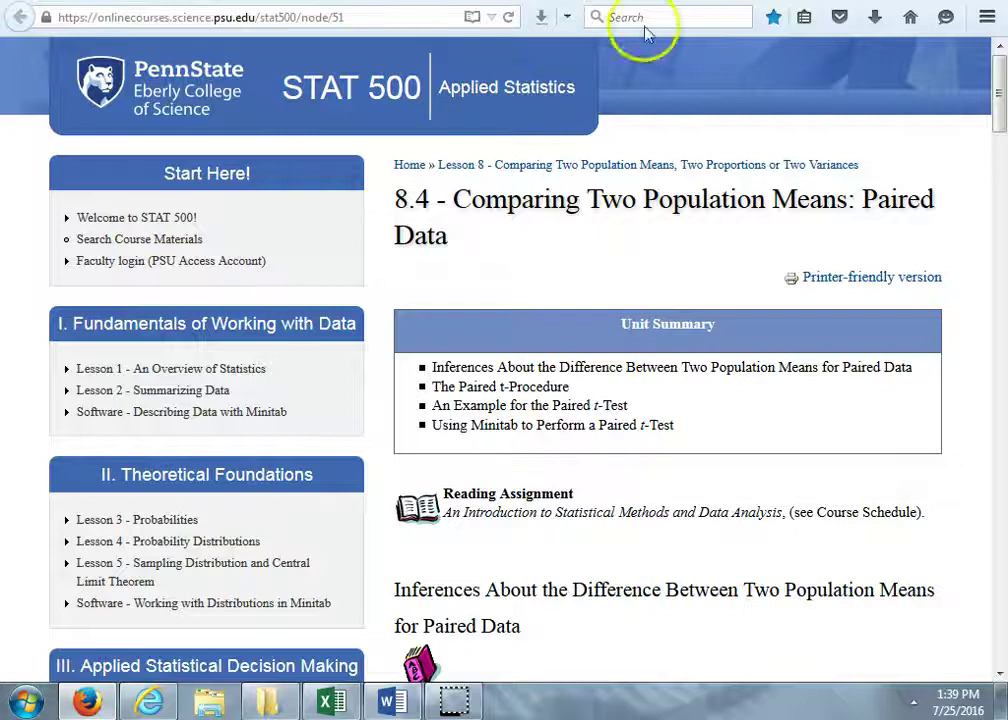
scroll(760, 390, down, 10)
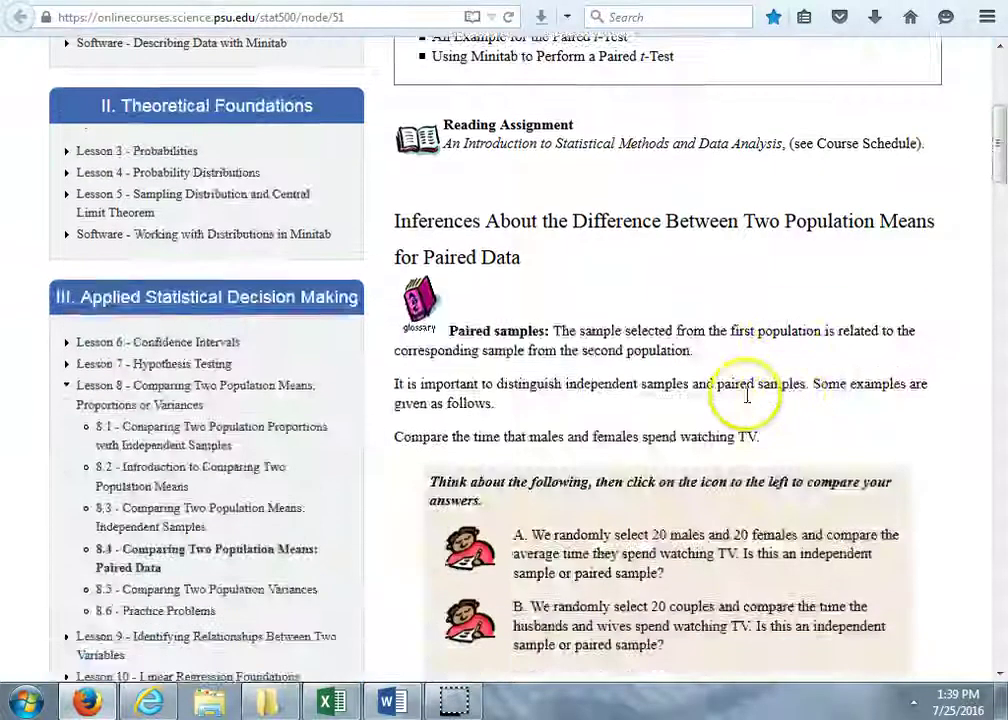
scroll(740, 390, down, 2)
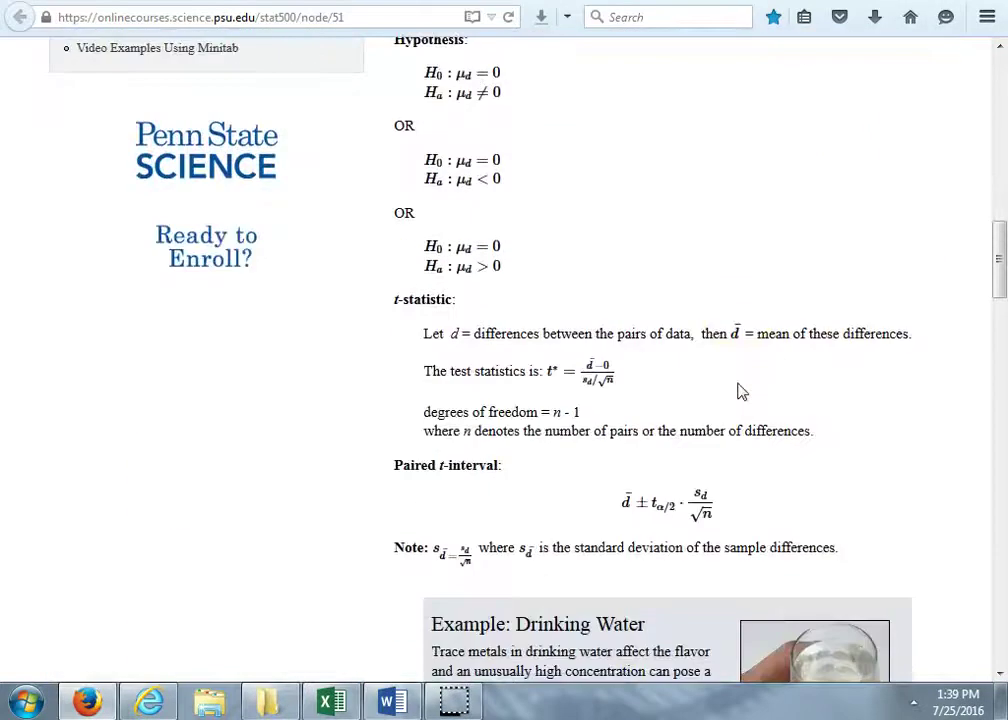
scroll(740, 391, down, 6)
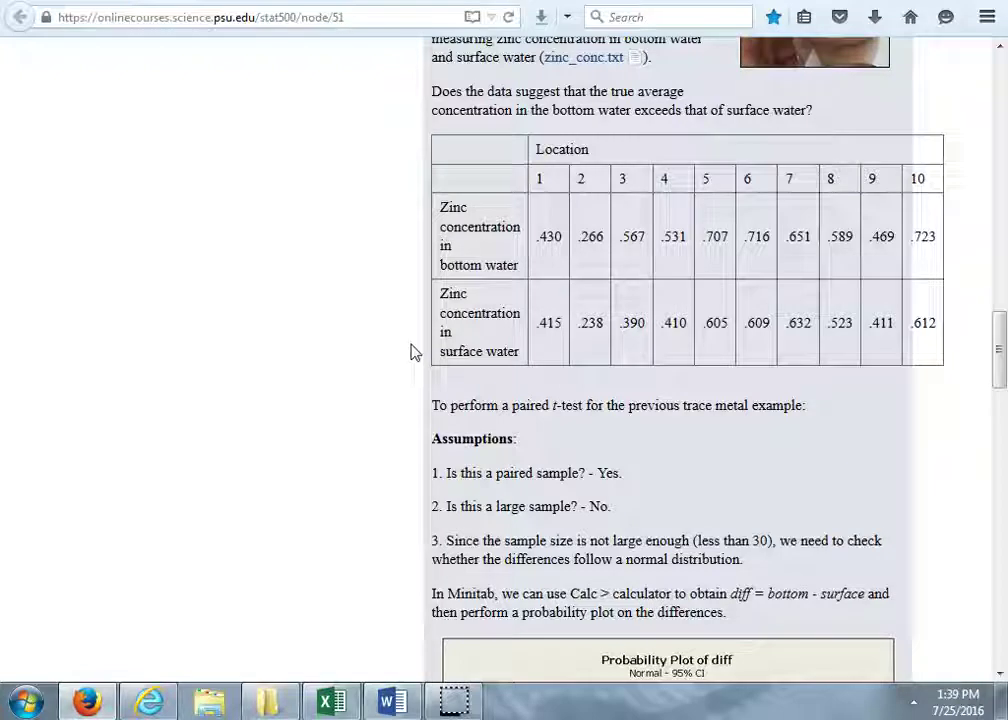
click(432, 318)
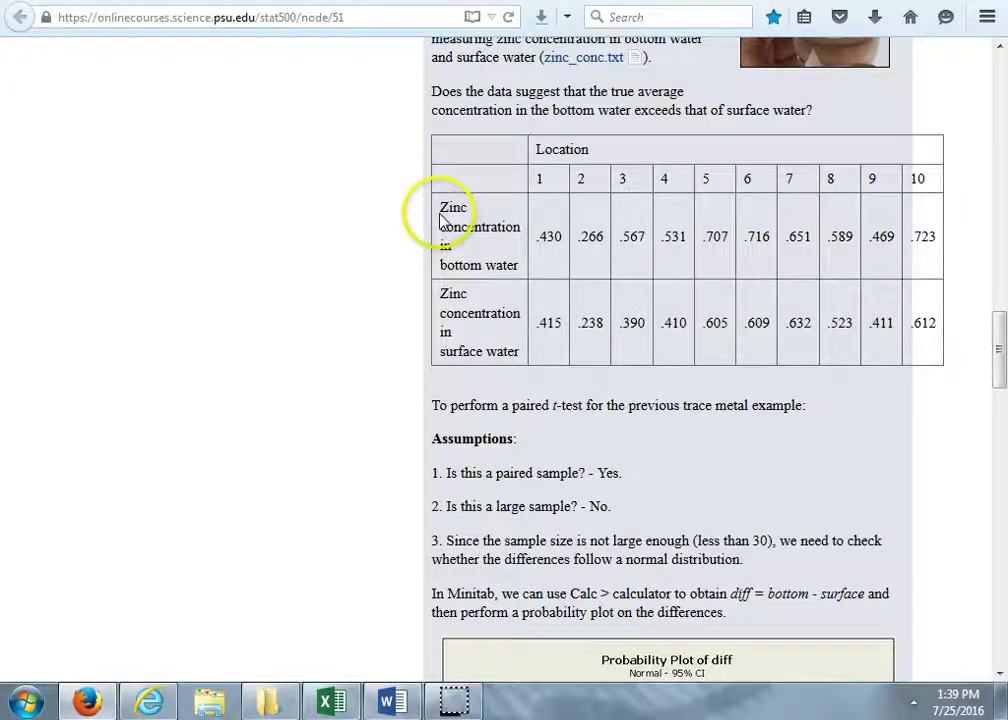
drag(440, 214, 935, 325)
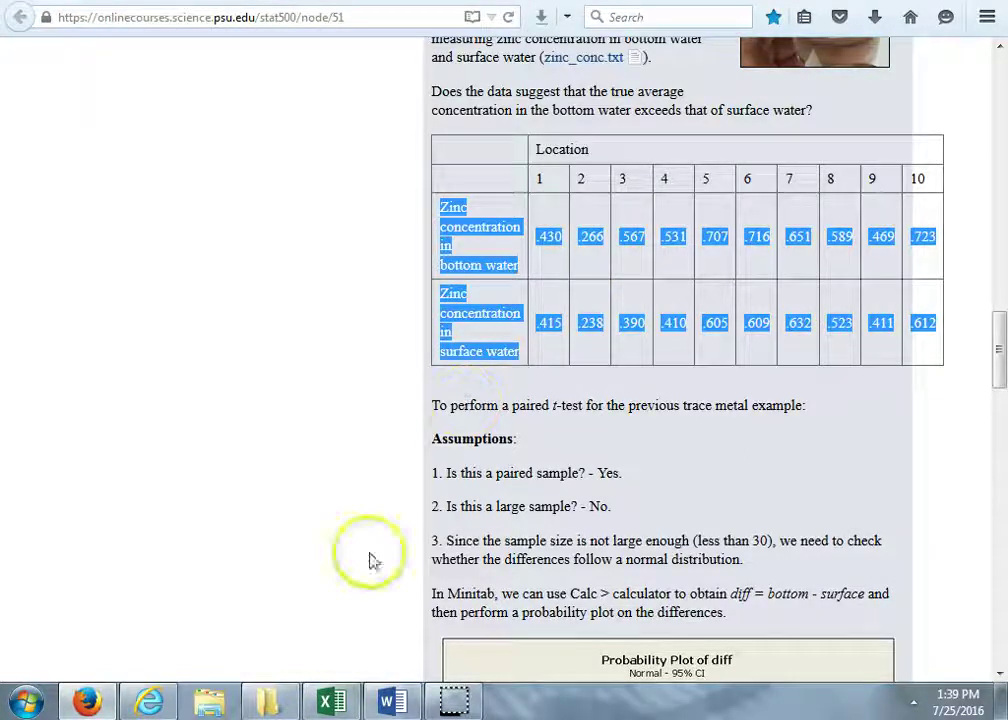
Switch to Excel and paste the zinc rows into cell A1 of the Zinc Concentration sheet using destination formatting
click(337, 706)
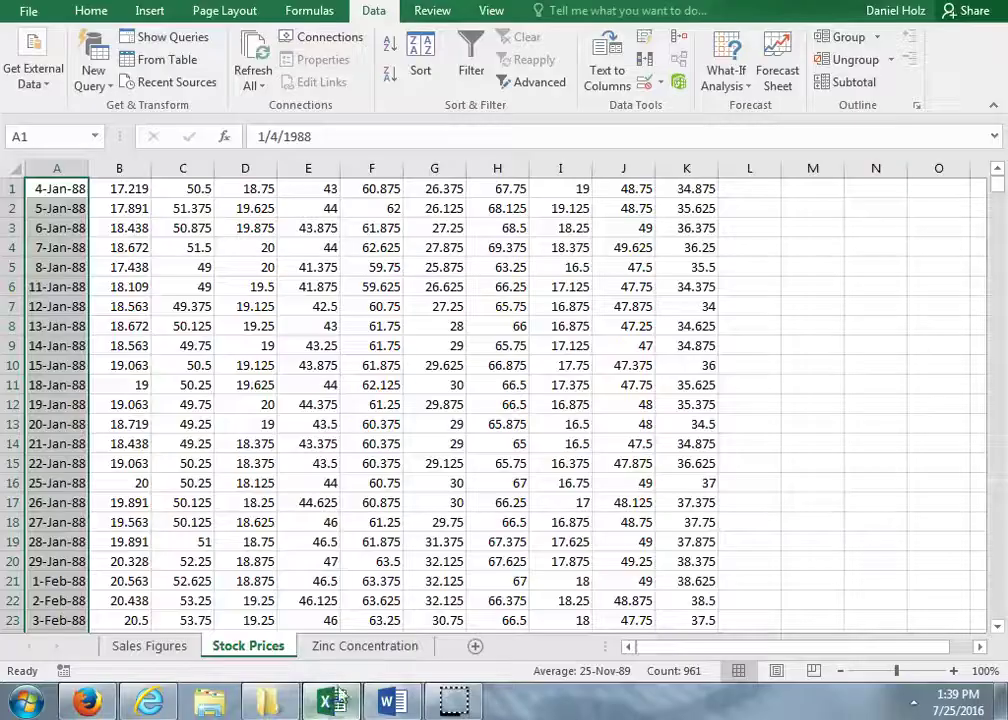
click(378, 655)
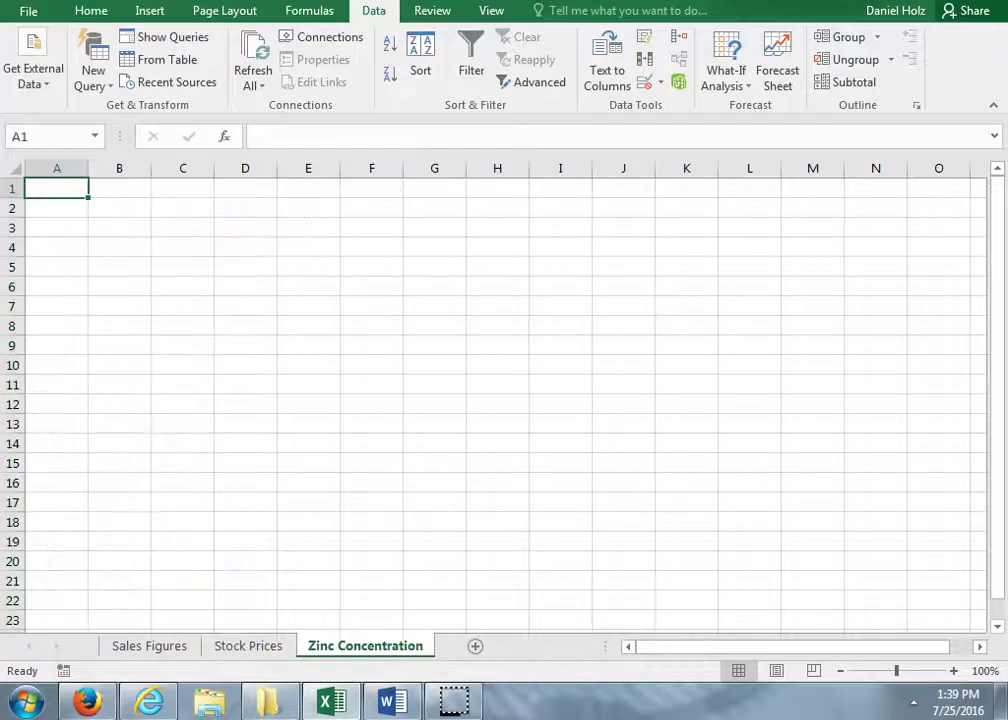
right_click(50, 193)
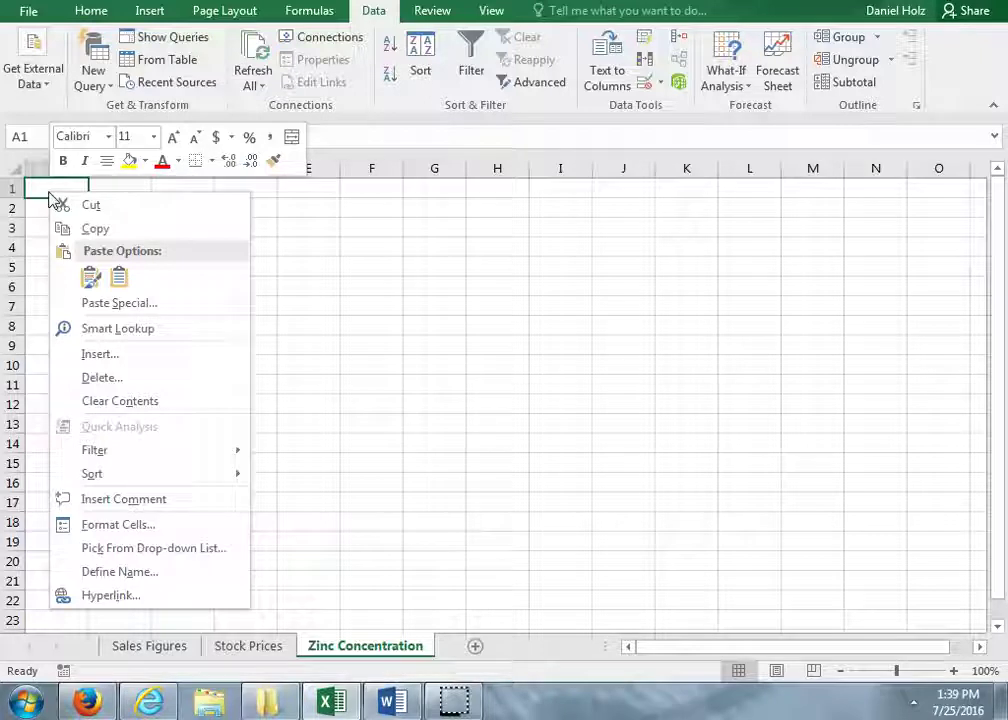
click(120, 279)
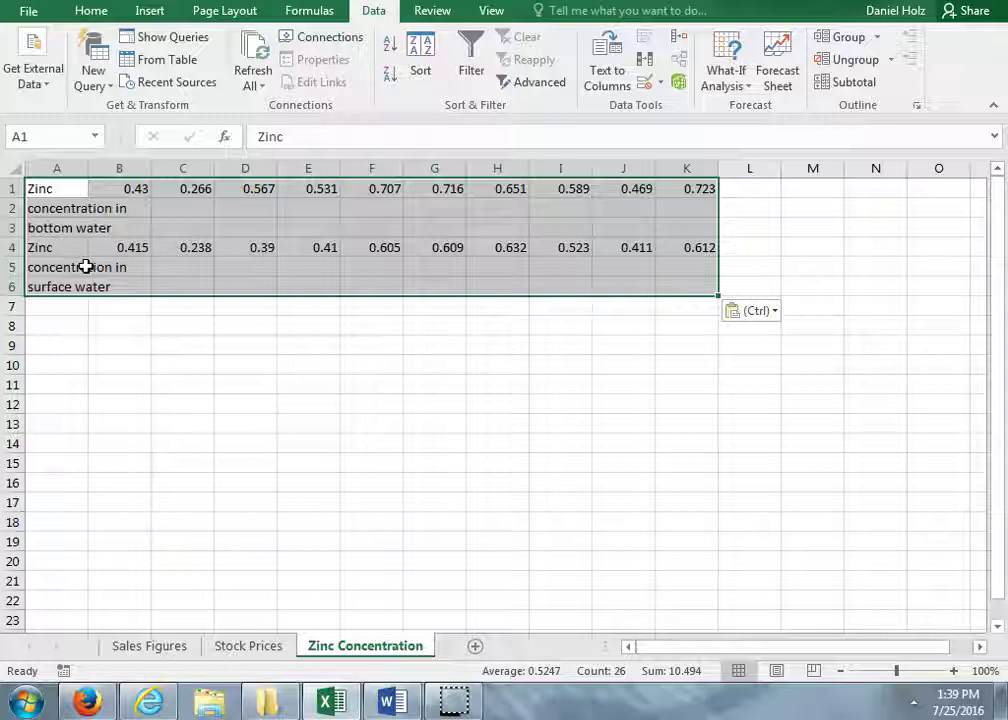
Complete the label in cell A1 of the Zinc Concentration sheet as "Zinc concentration in bottom water"
click(58, 186)
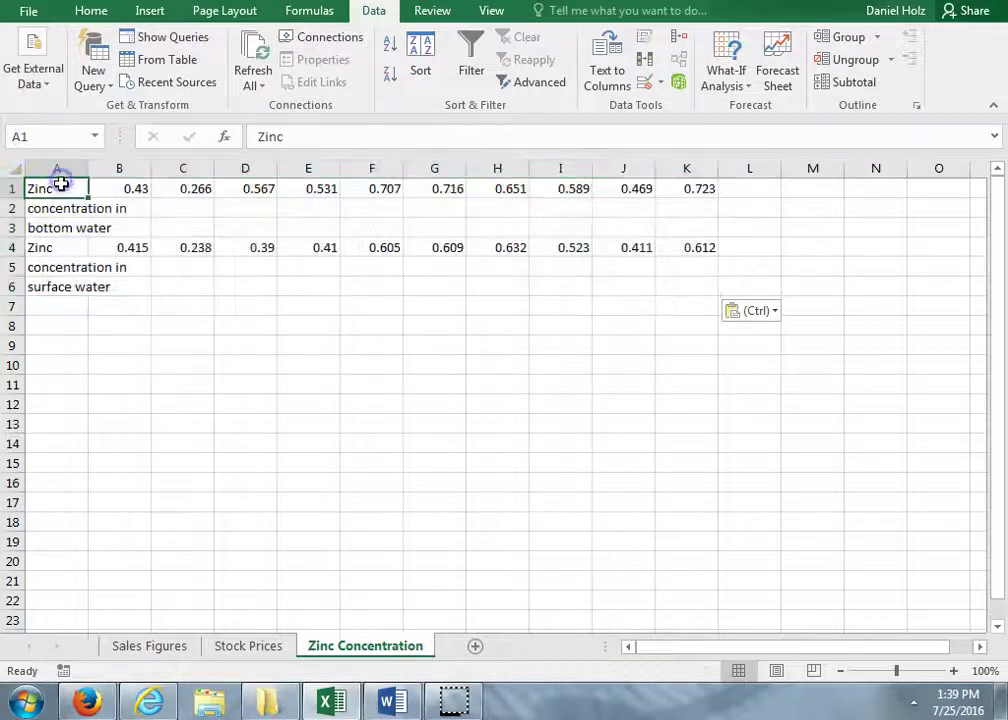
click(346, 135)
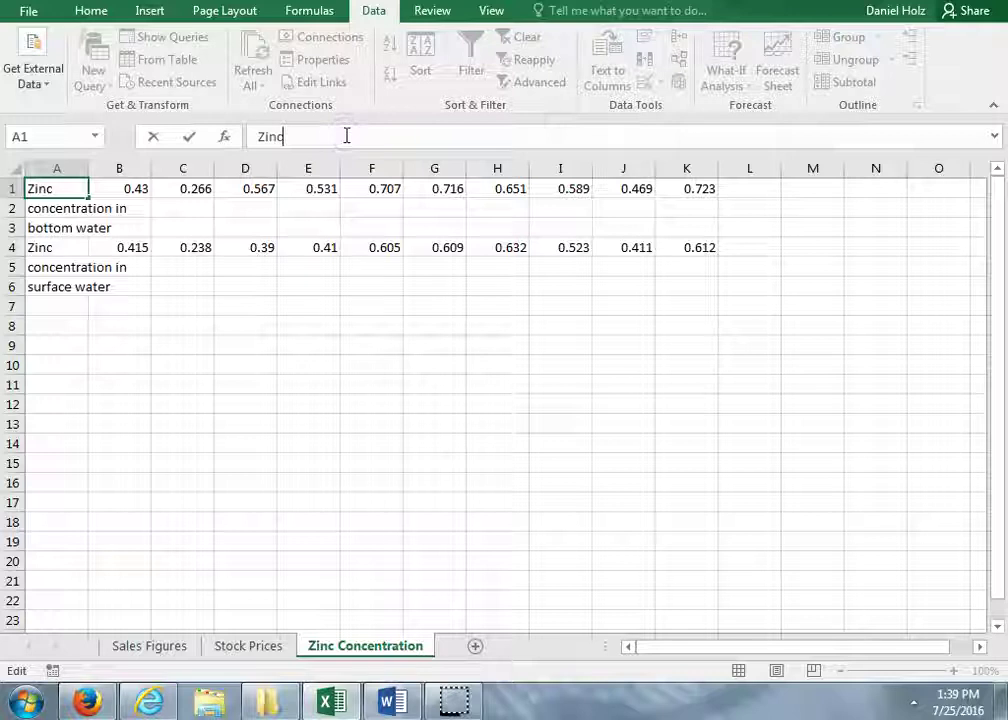
text(conce)
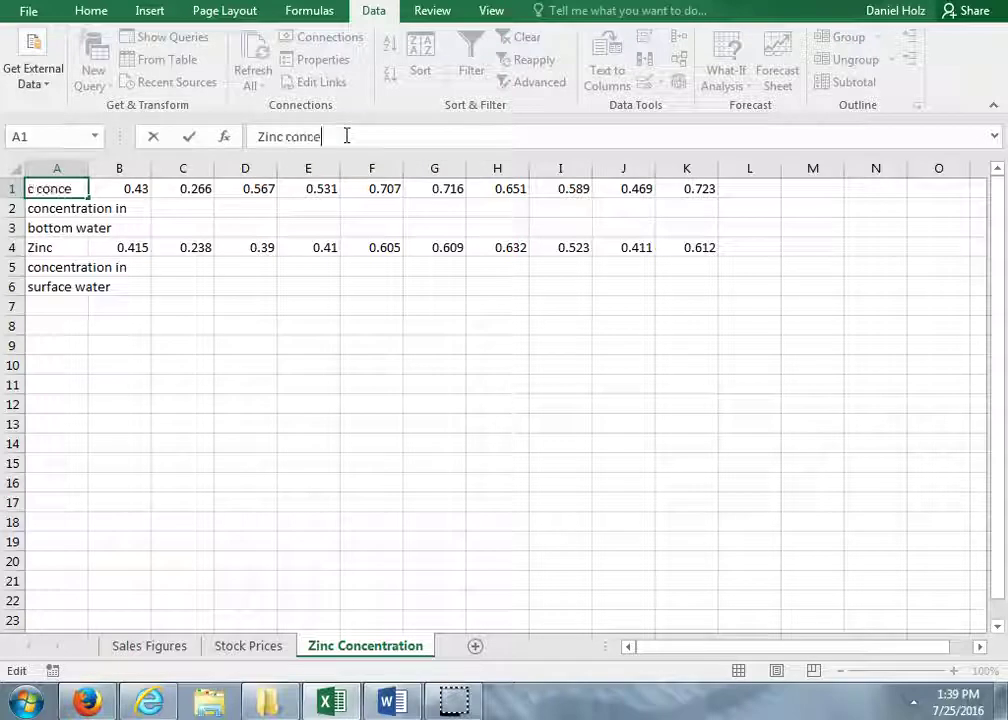
text(ntration in)
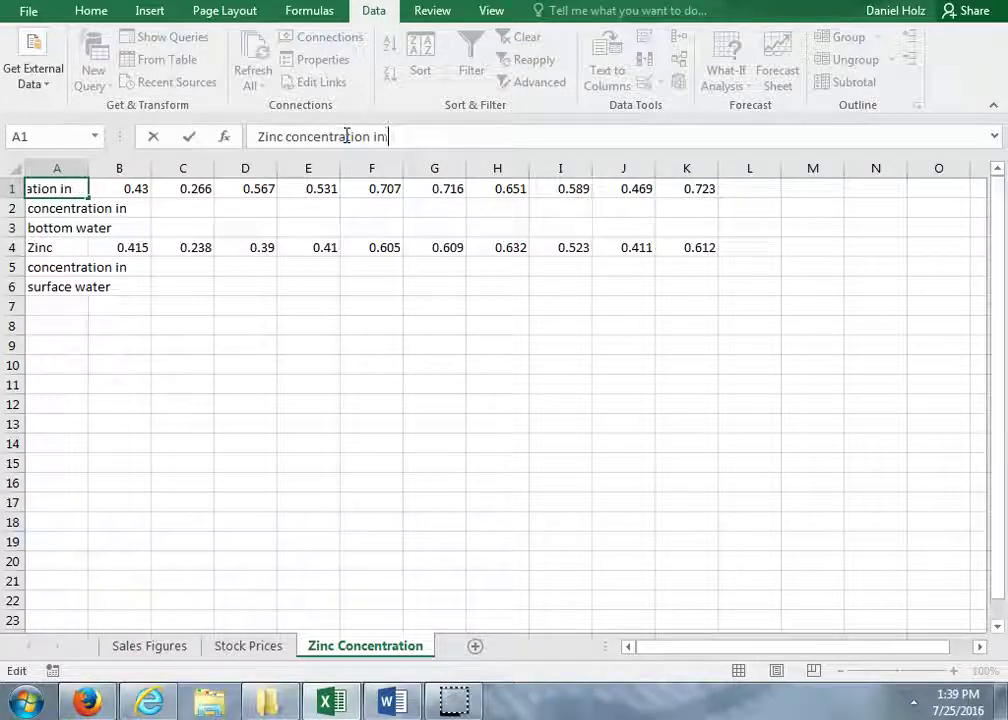
text( bottom)
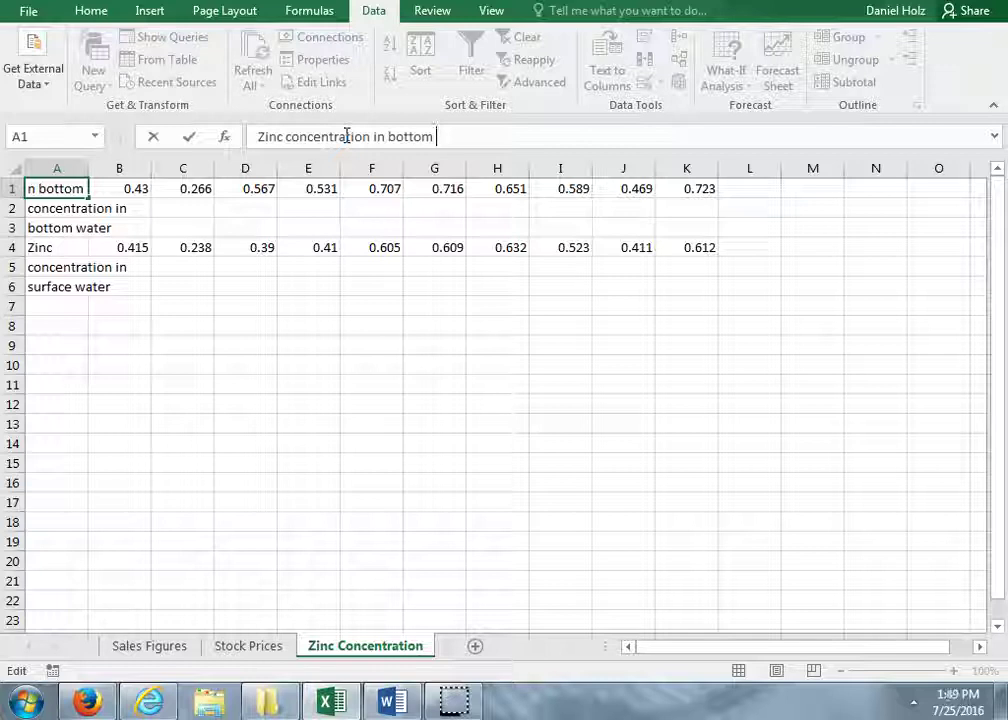
text( water)
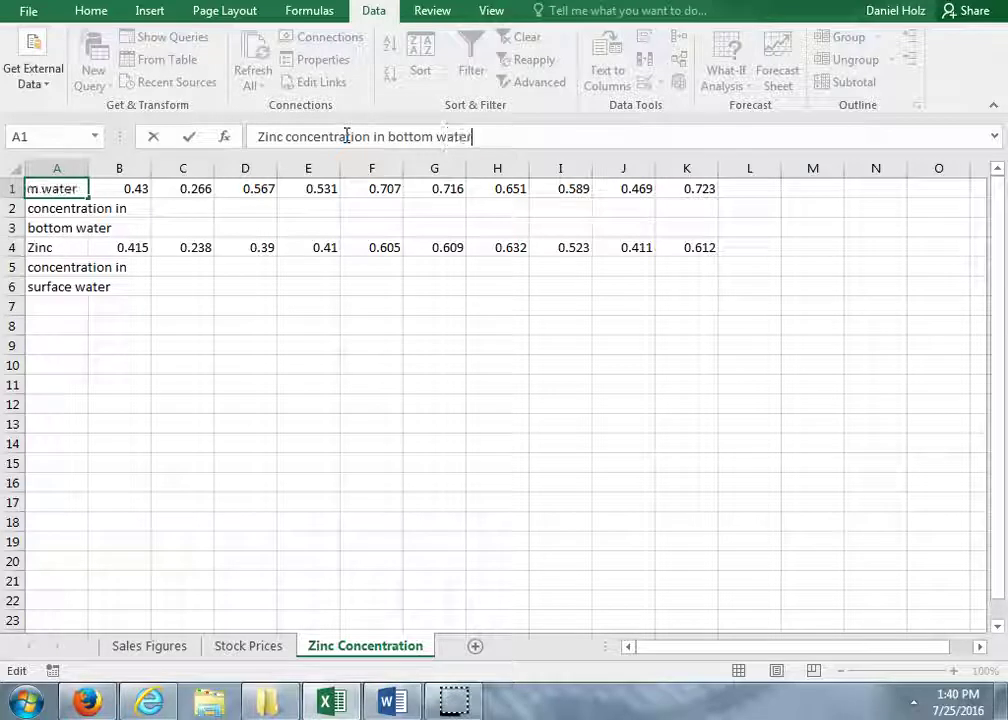
key(Return)
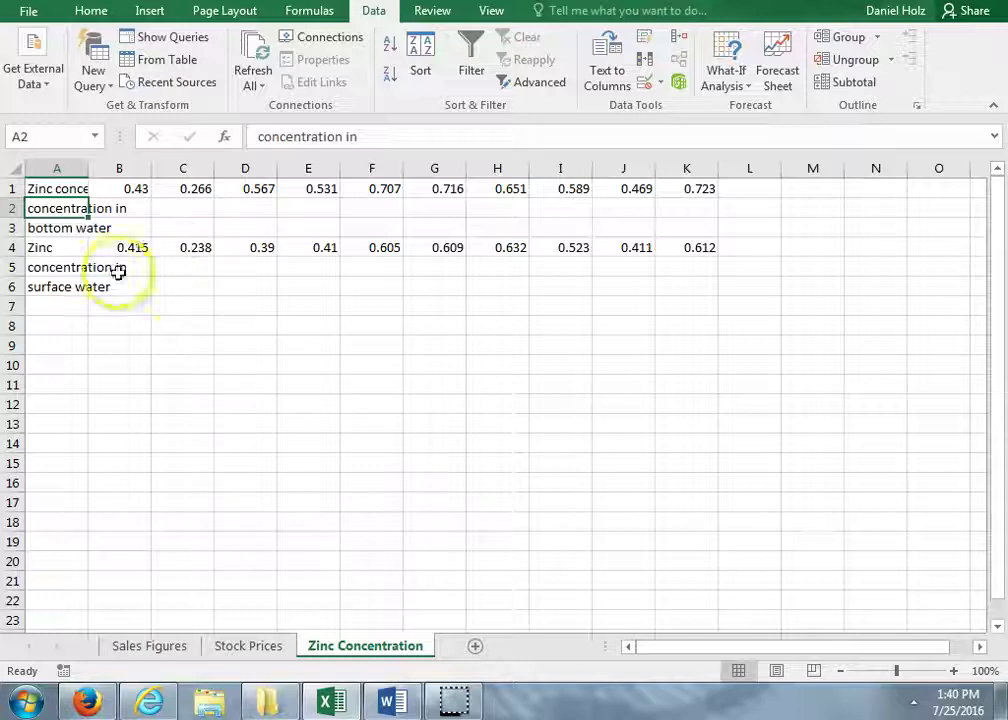
Complete the label in cell A4 as "Zinc concentration in surface water"
click(40, 252)
click(344, 136)
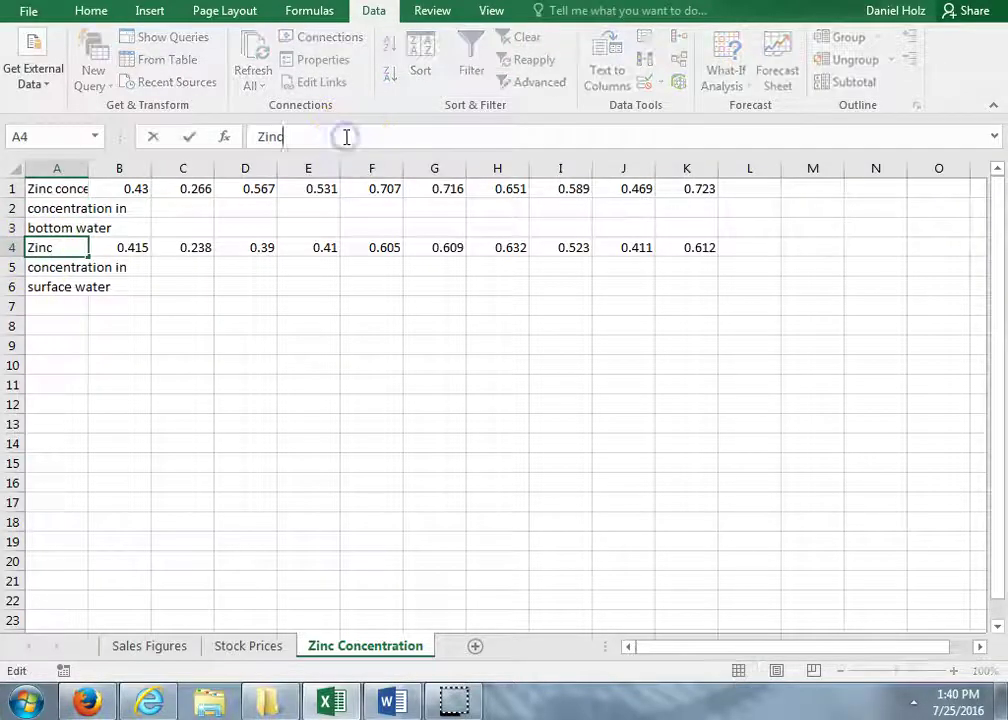
text(concentration in bottom water)
text(e)
key(BackSpace)
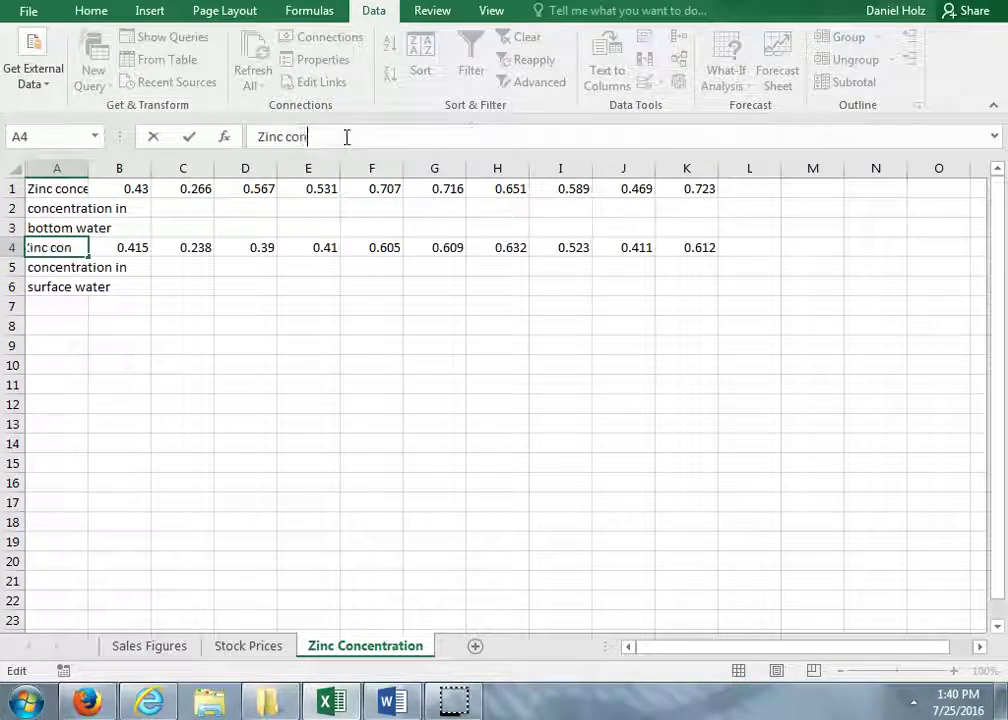
text(centration )
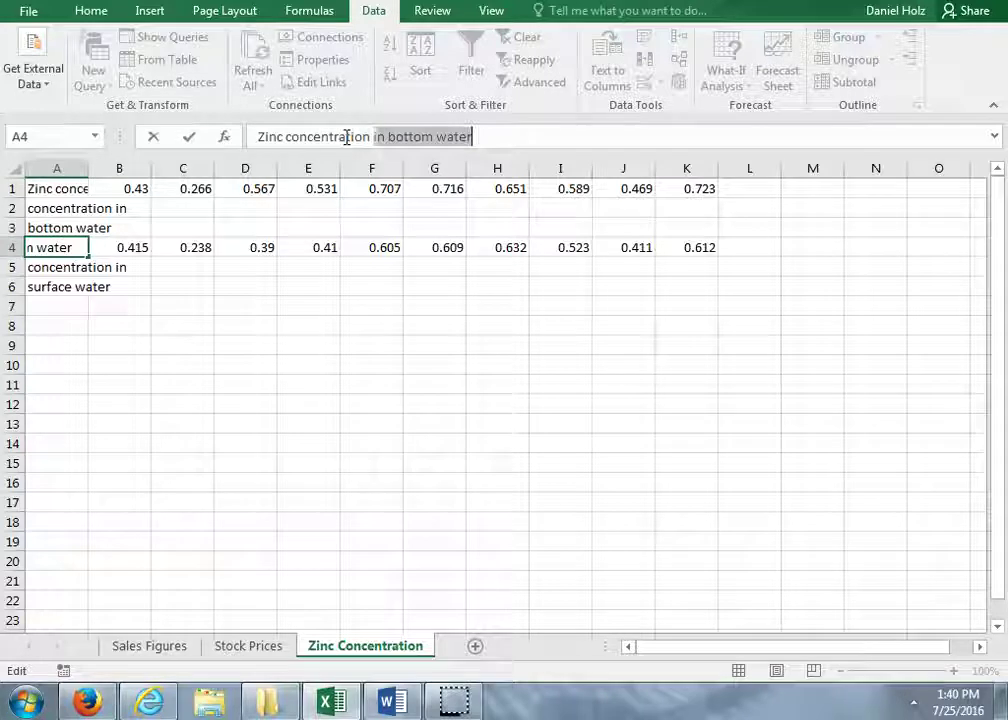
text(in surfa)
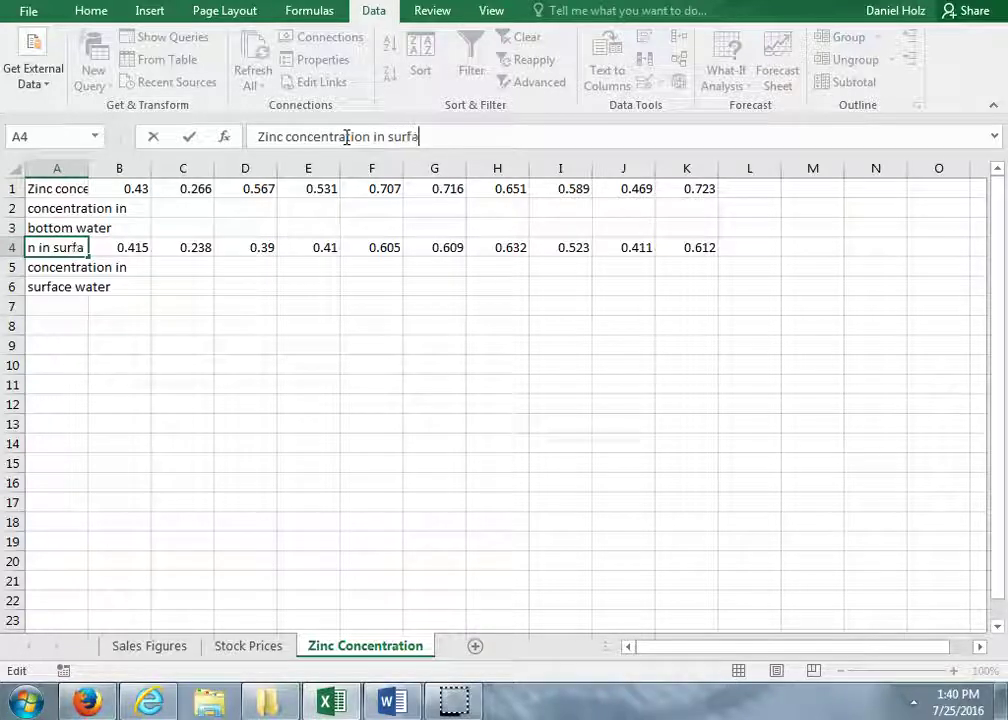
text(ce water)
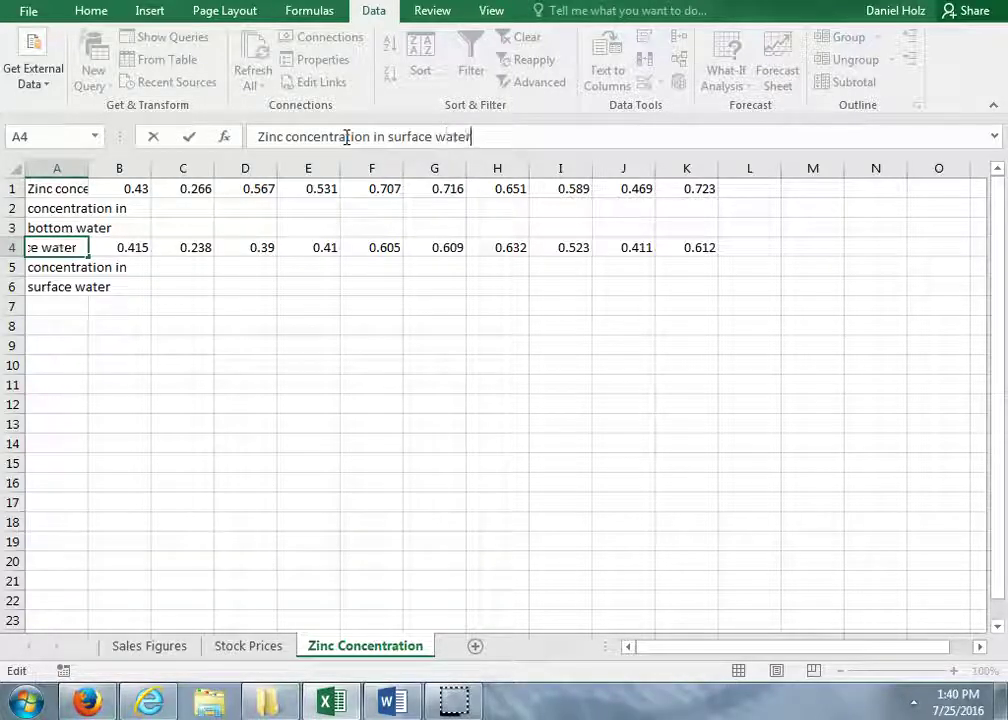
key(Return)
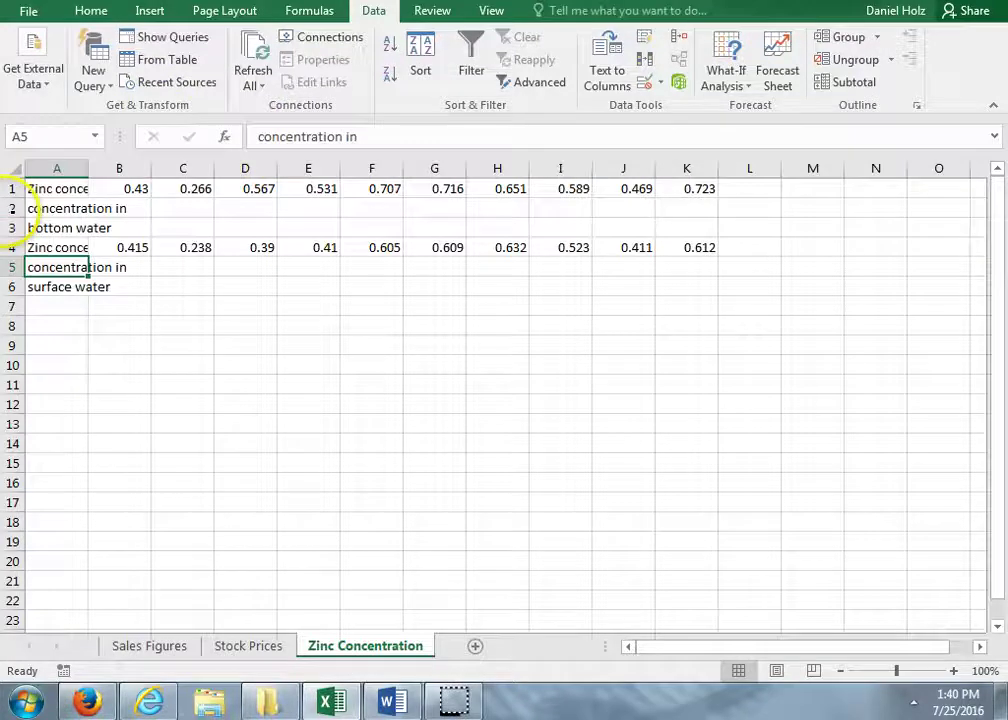
Delete the four leftover rows holding only label fragments beneath the bottom water and surface water rows
drag(12, 208, 10, 226)
right_click(10, 222)
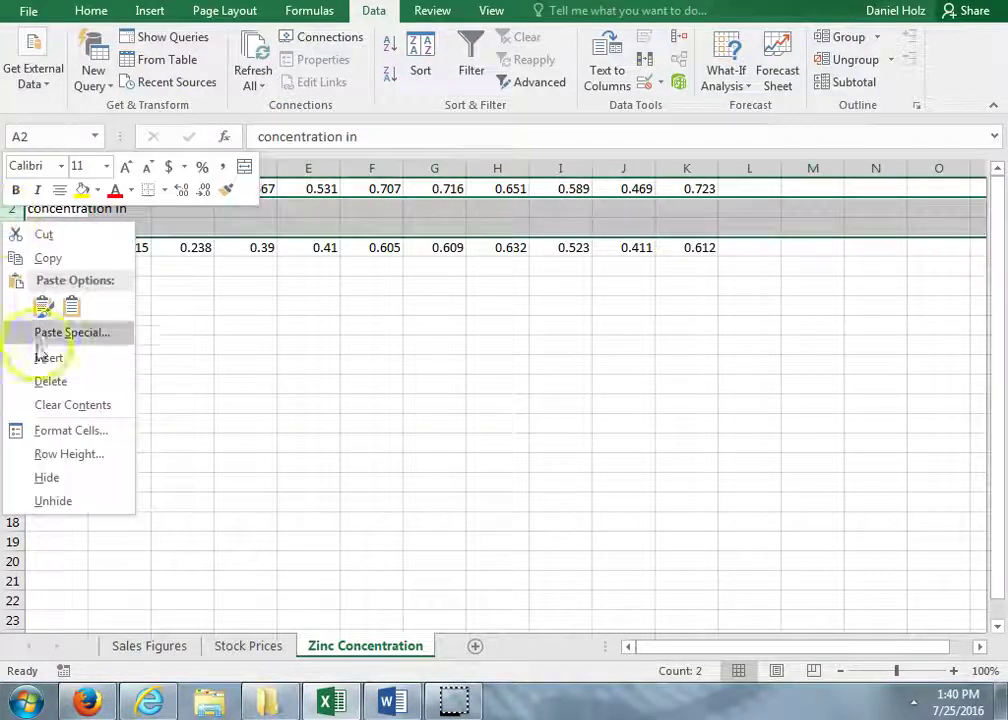
click(48, 380)
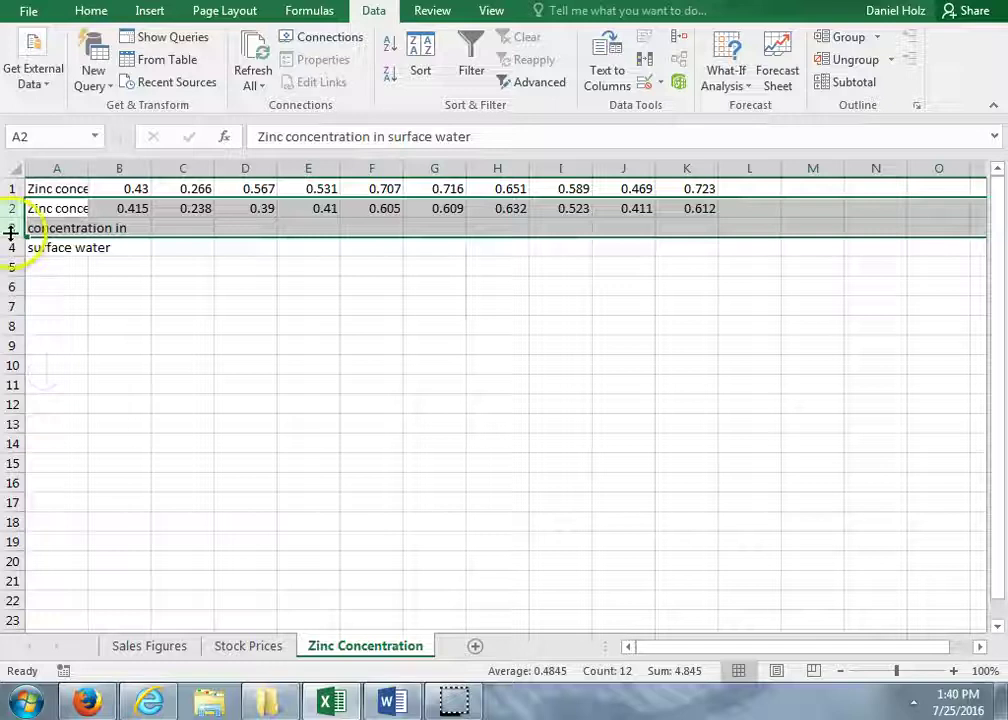
drag(12, 226, 12, 252)
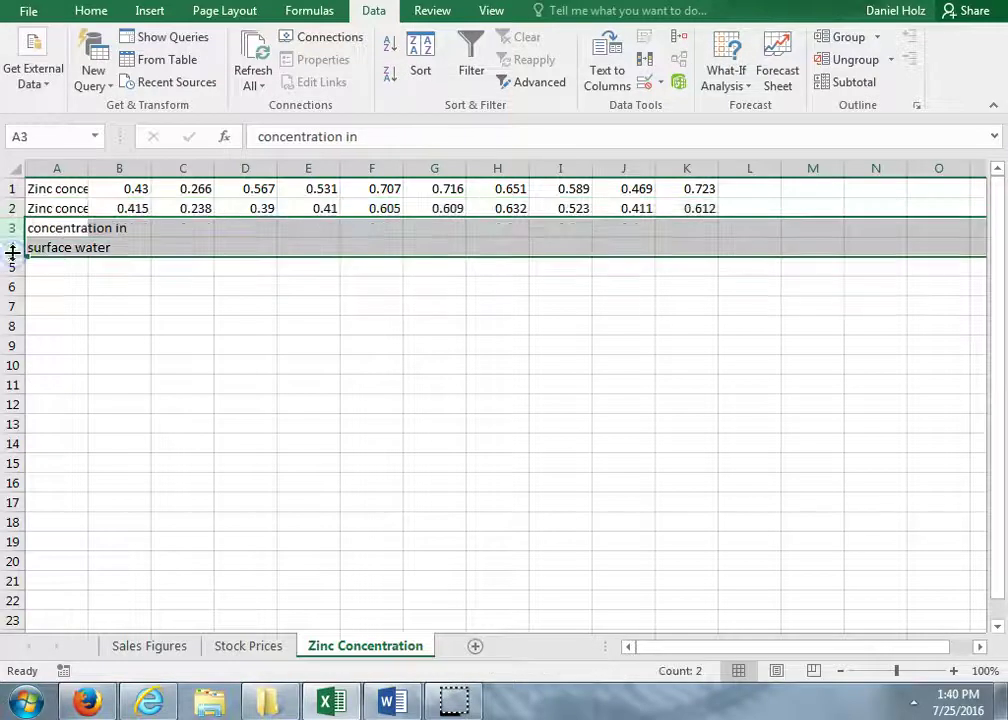
right_click(12, 252)
click(33, 411)
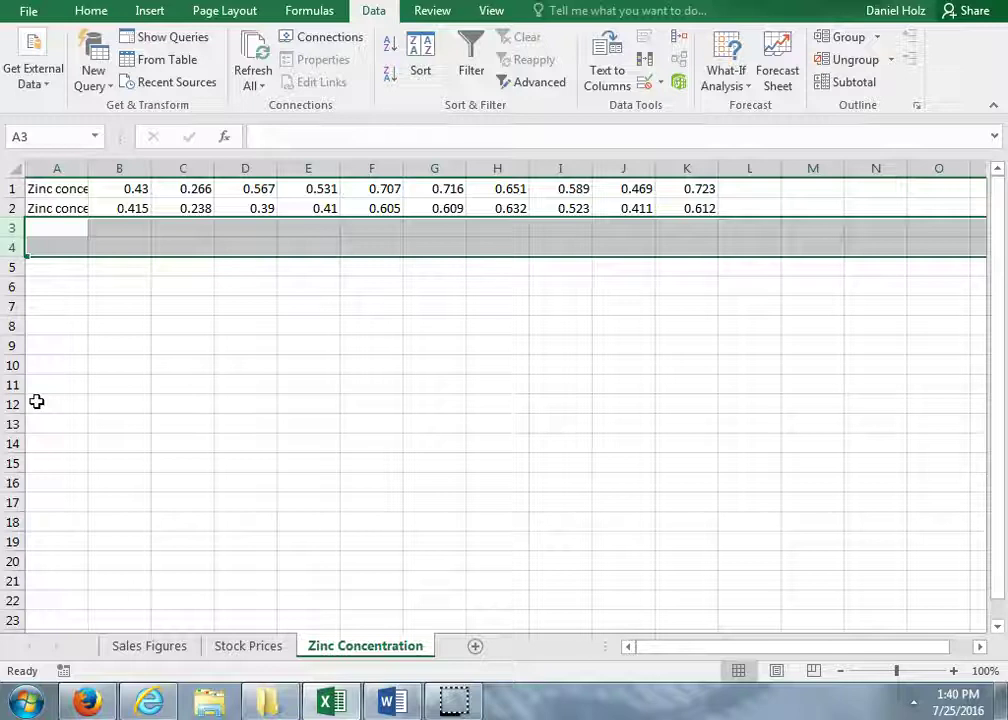
click(119, 383)
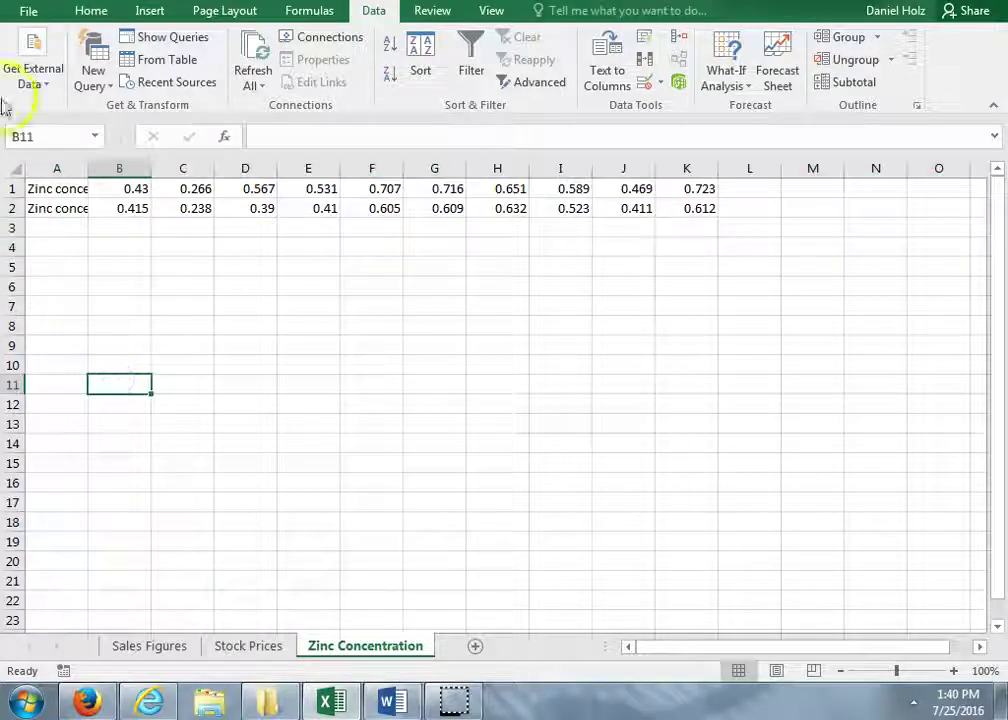
Autofit the width of all columns in the Zinc Concentration sheet to their contents
click(9, 168)
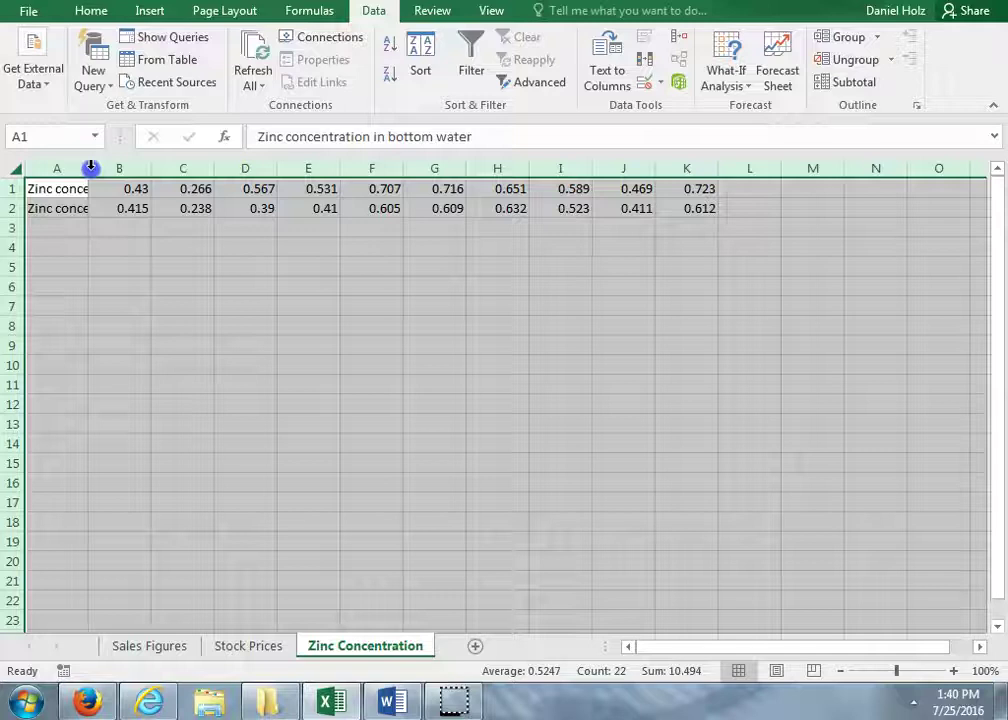
double_click(90, 168)
click(102, 300)
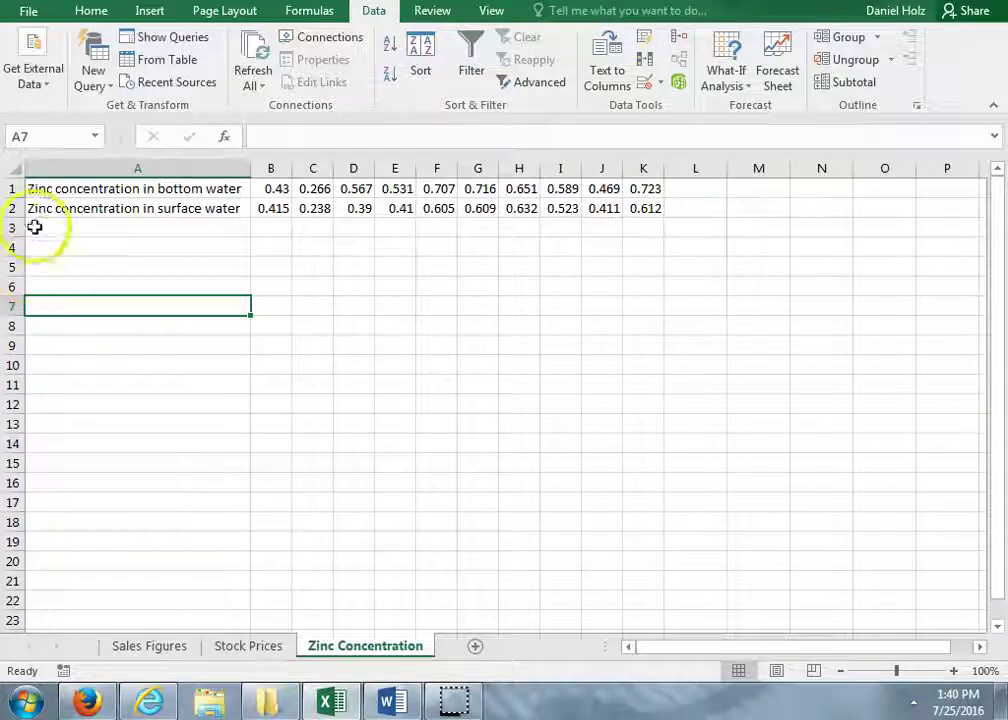
Copy the zinc data in A1:K2 and paste it transposed into cell A4
drag(87, 190, 632, 214)
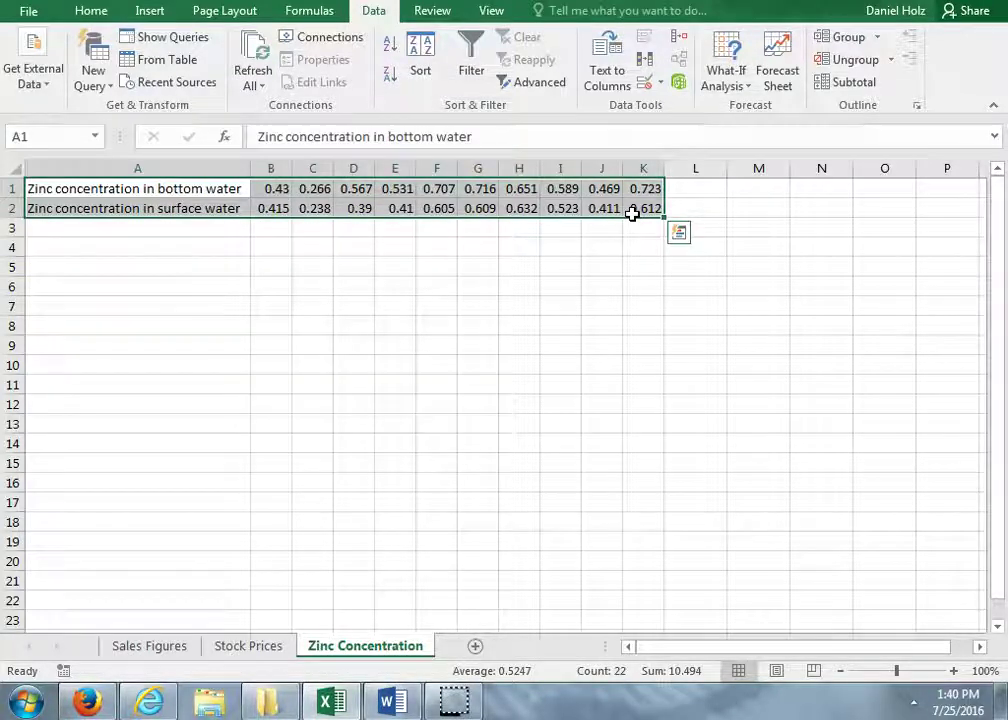
key(ctrl+c)
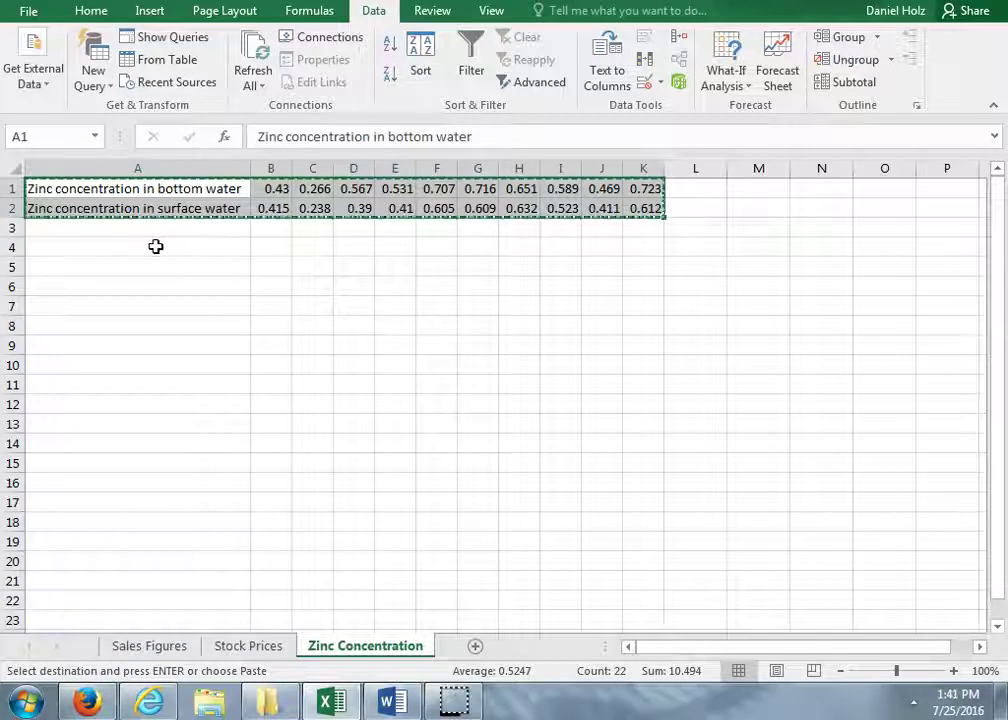
right_click(155, 246)
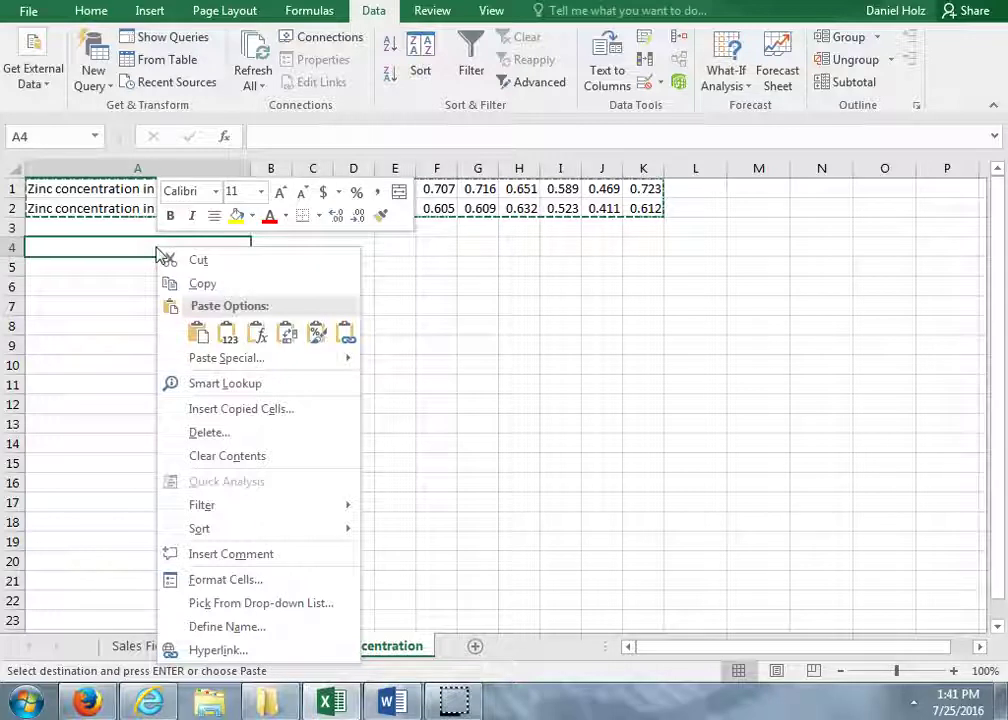
click(287, 333)
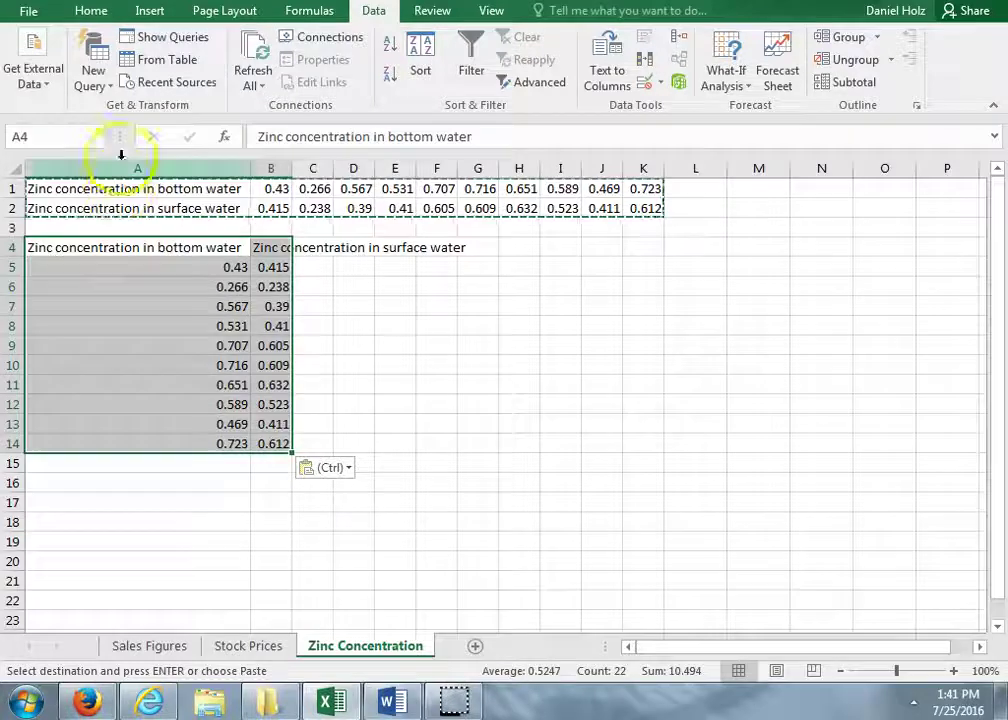
Delete rows 1 to 3, which hold the original horizontal zinc data and the blank row above the transposed table
drag(14, 188, 14, 210)
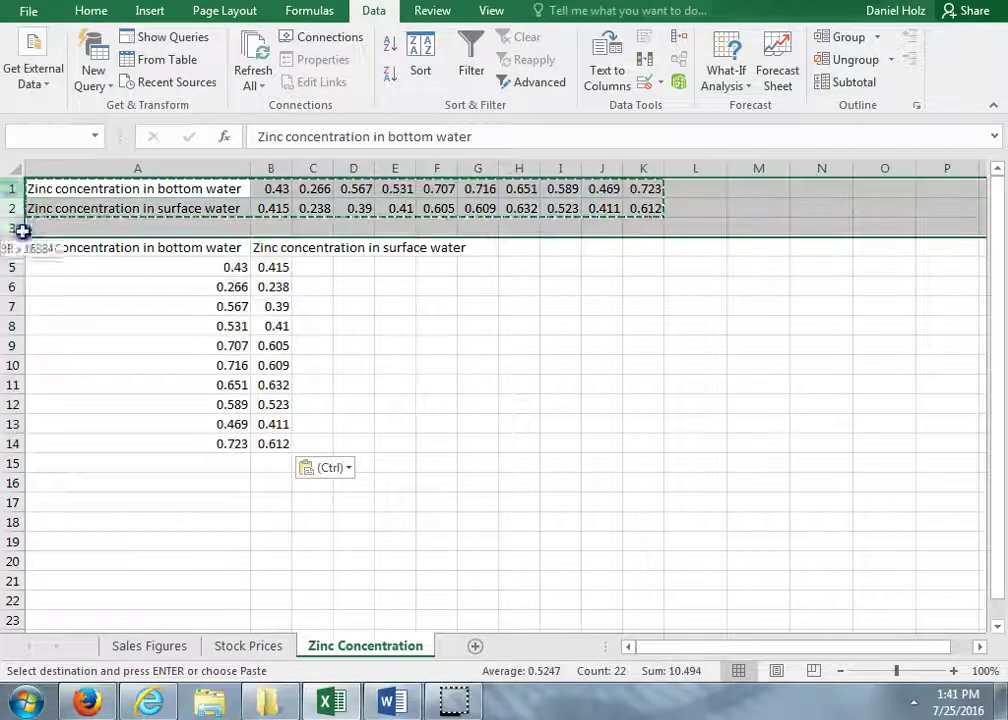
right_click(18, 224)
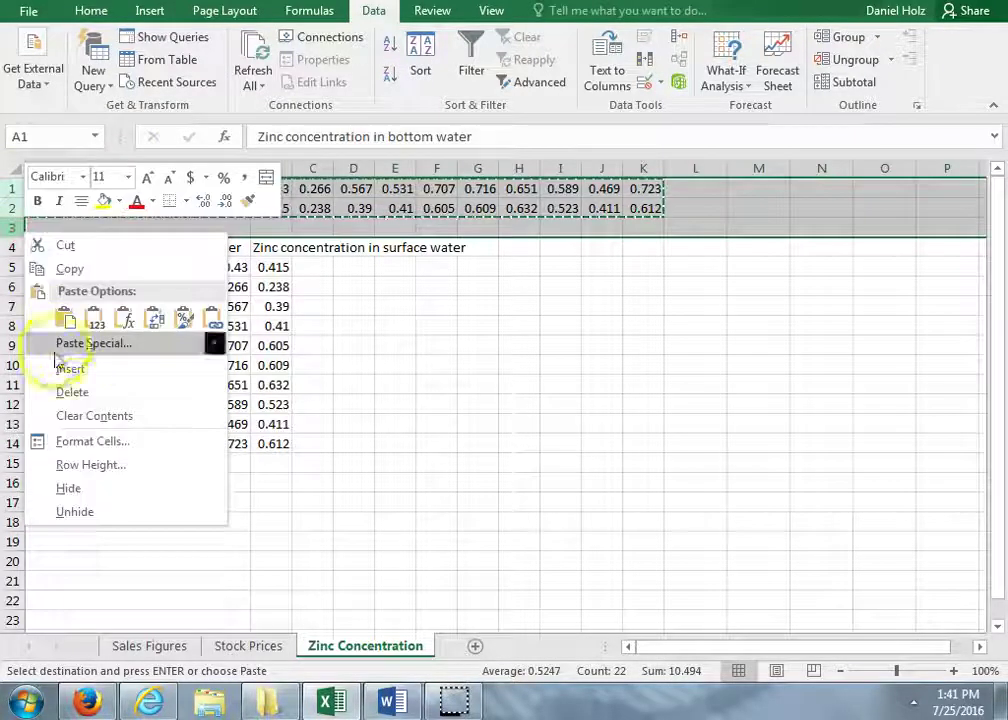
click(72, 392)
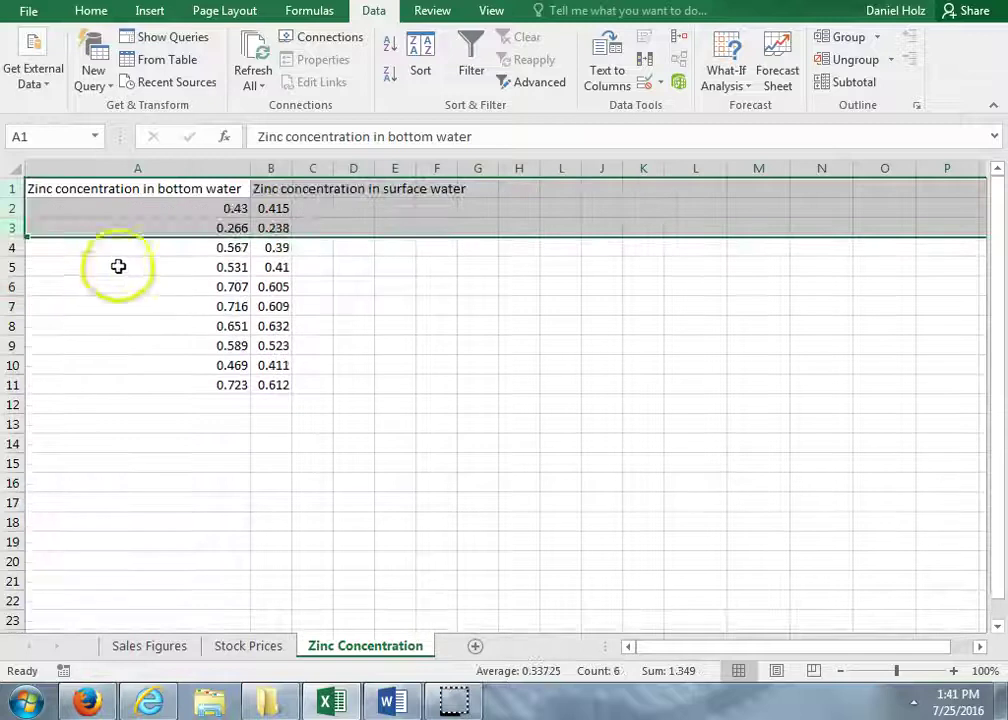
Try to autofit the column widths of the whole Zinc Concentration sheet to the transposed data
click(26, 167)
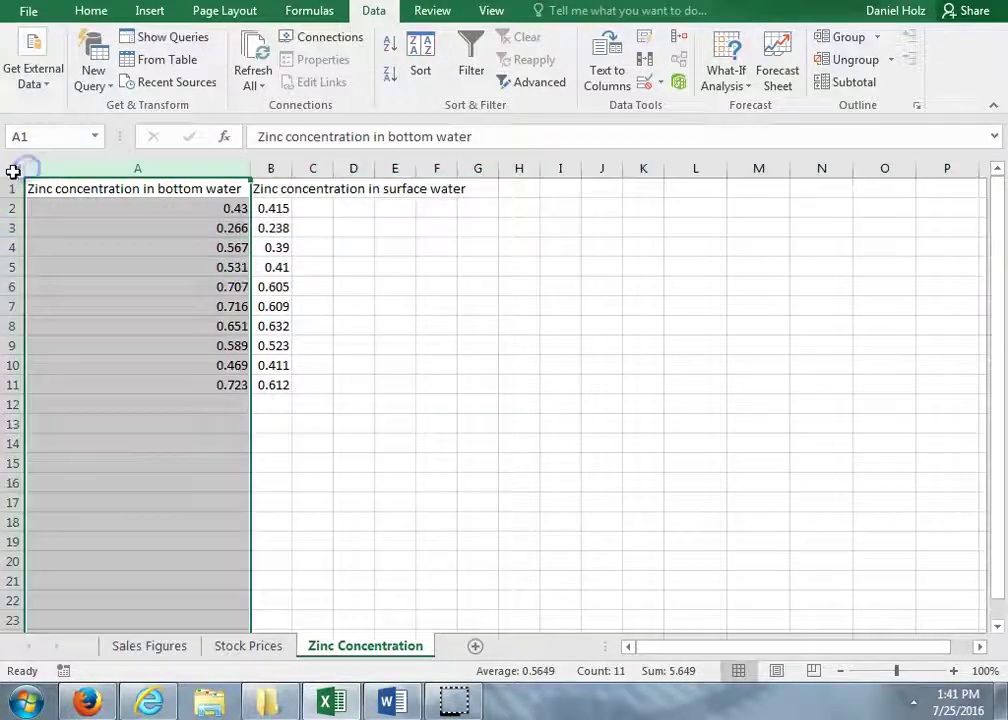
click(15, 170)
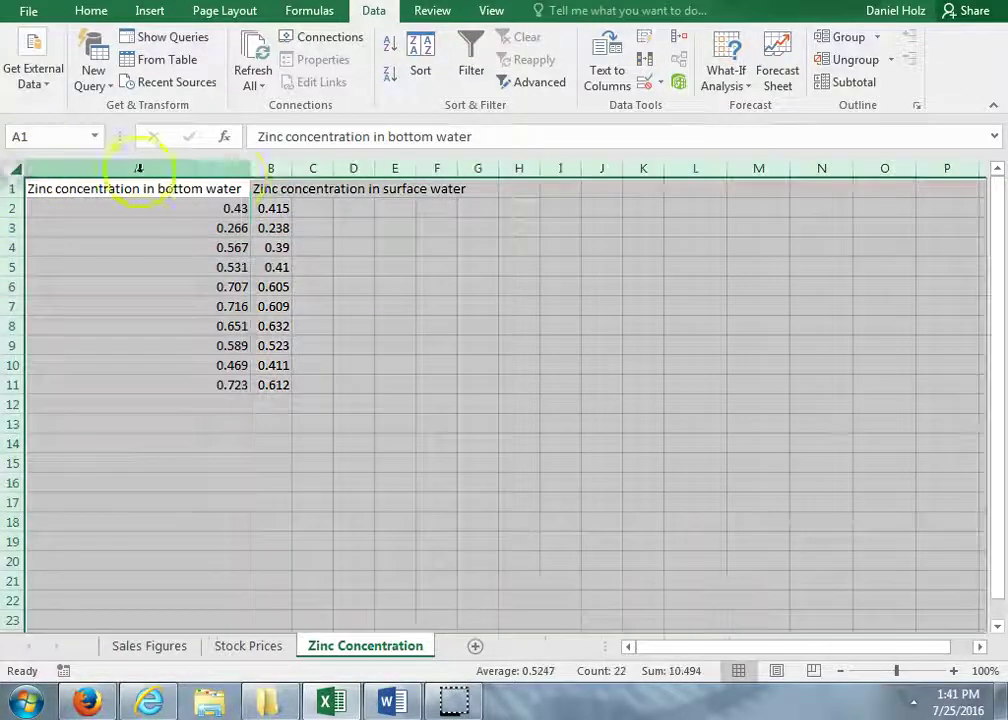
click(243, 177)
click(267, 401)
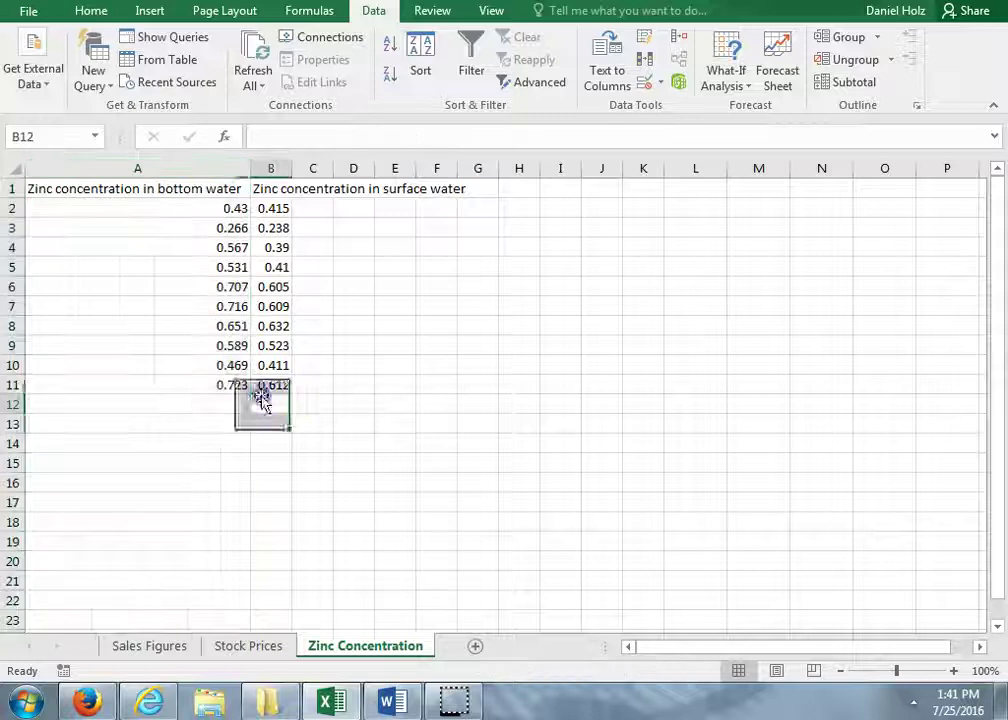